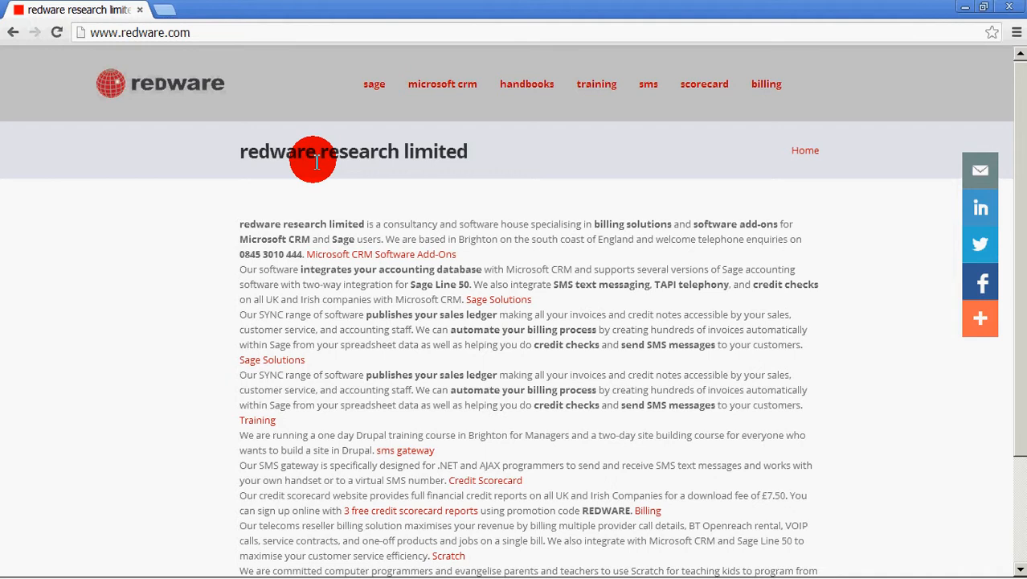
- Review the Microsoft CRM 2013 integration with Sage 50 page on the redware site, then minimise the browser
mouse_move(434, 88)
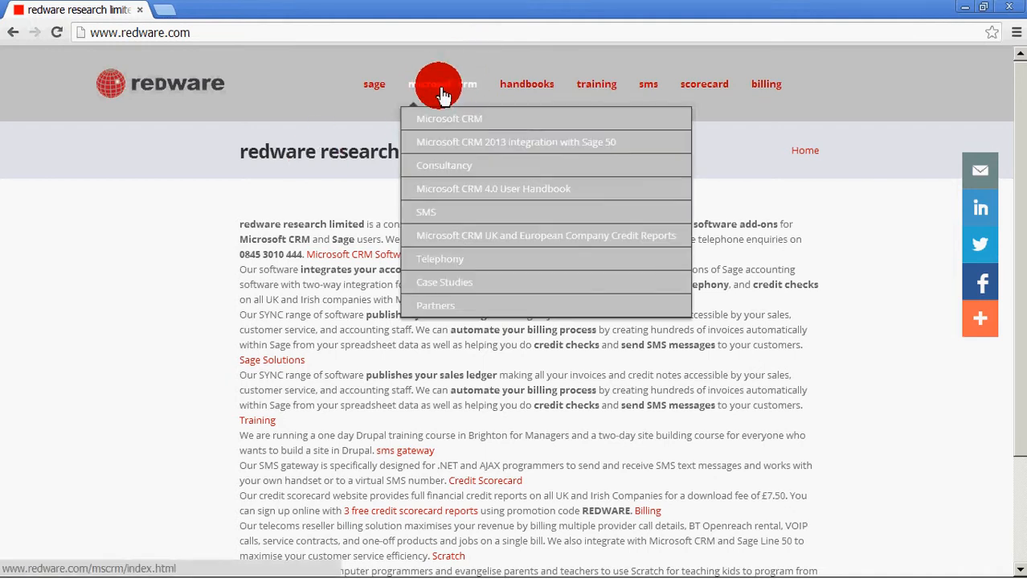
click(445, 144)
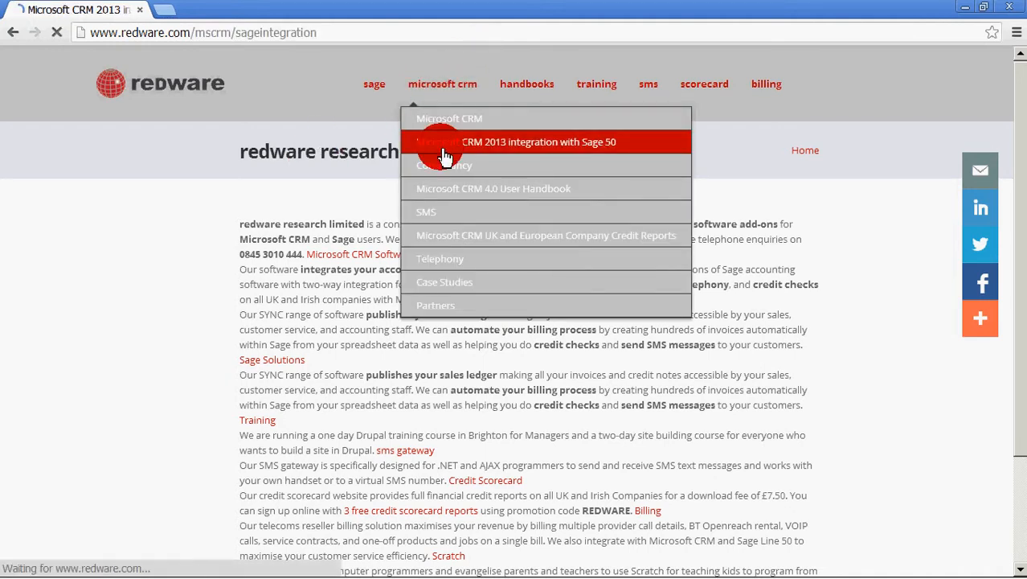
scroll(450, 241, down, 4)
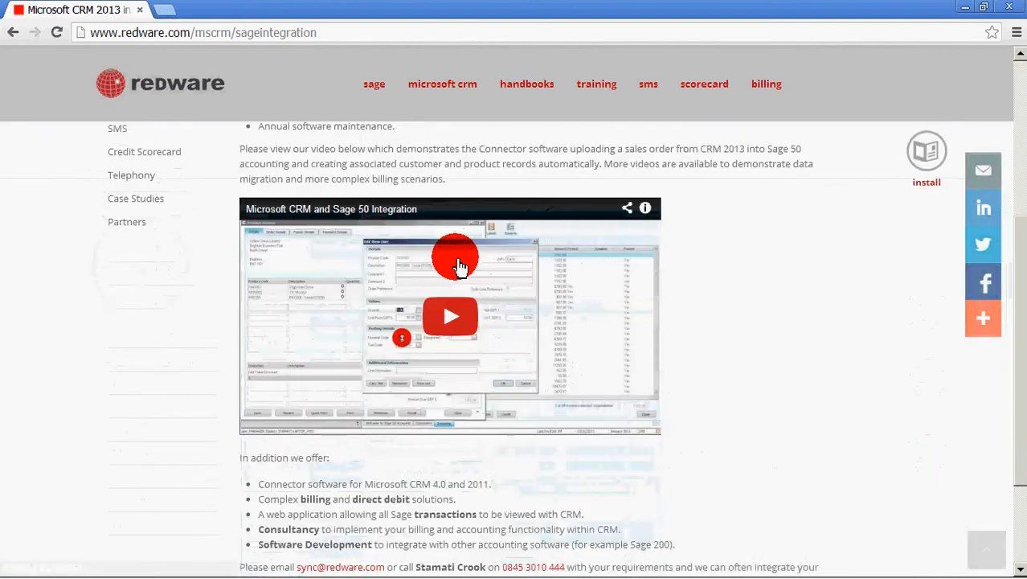
scroll(459, 265, up, 4)
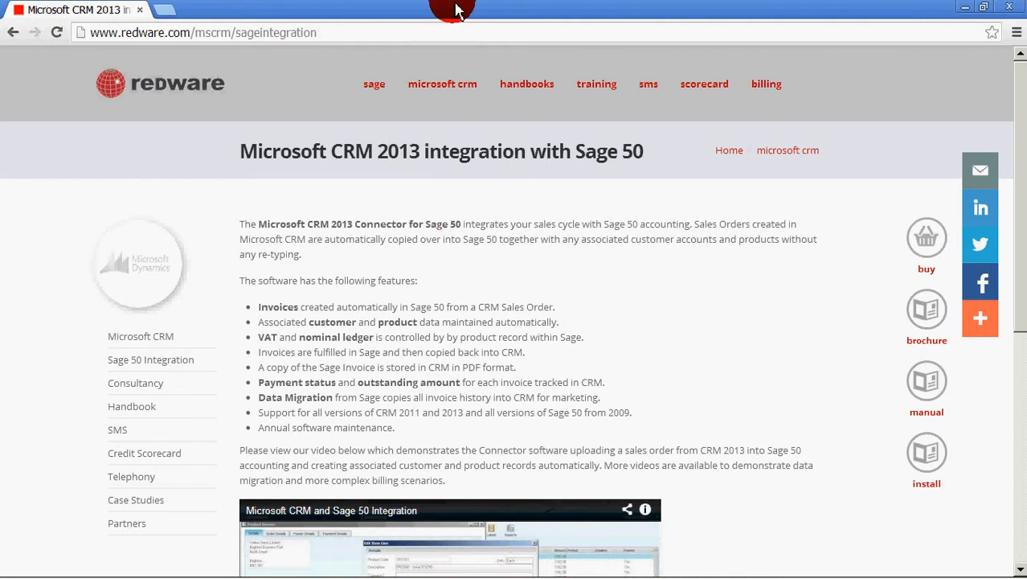
click(965, 8)
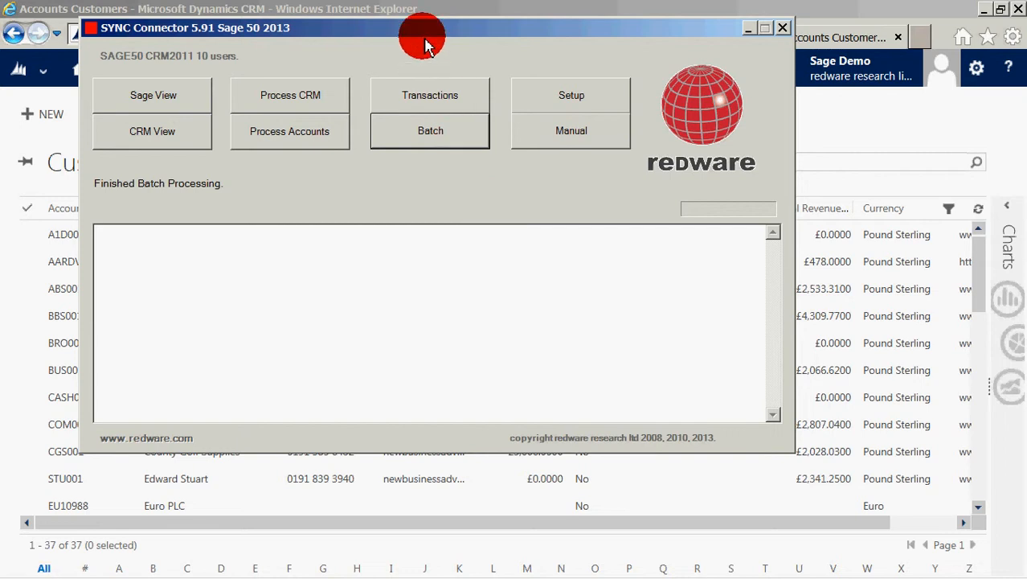
- Switch to Sage 50 Accounts and display the customers' invoice list
mouse_move(514, 562)
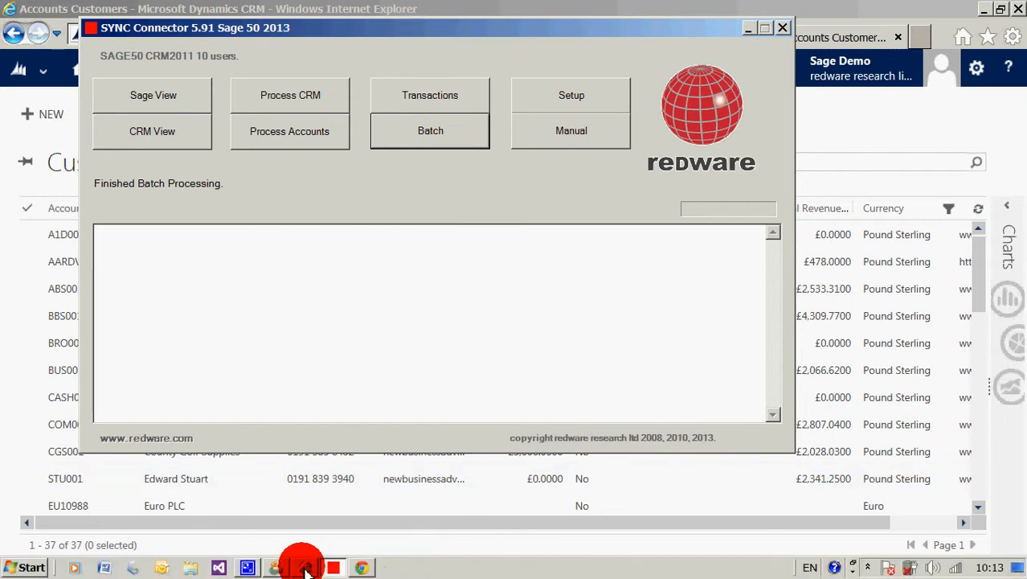
click(275, 568)
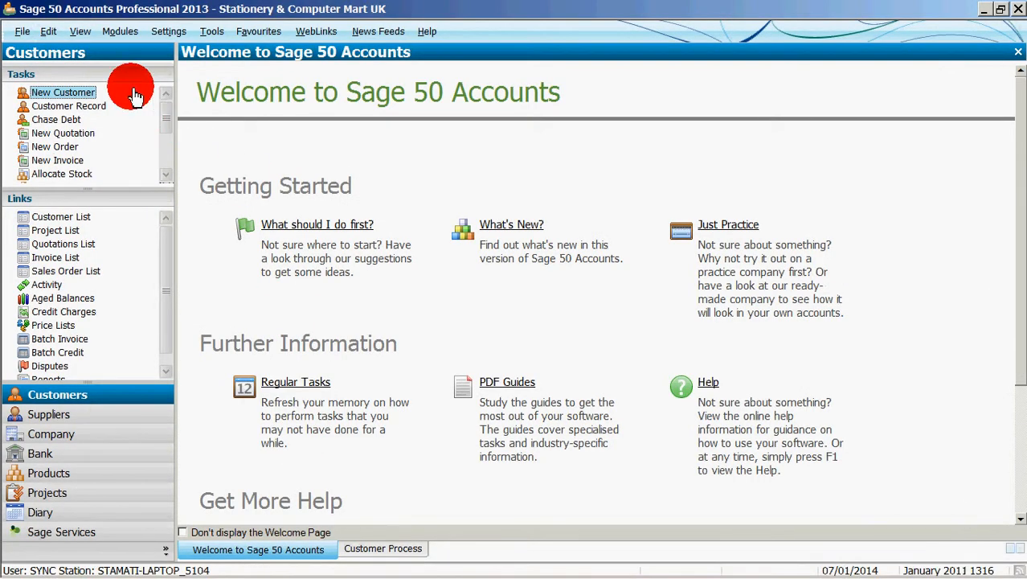
click(58, 258)
- Switch to the Customers view in Dynamics CRM, bring up the SYNC Connector window, and return to CRM
mouse_move(358, 568)
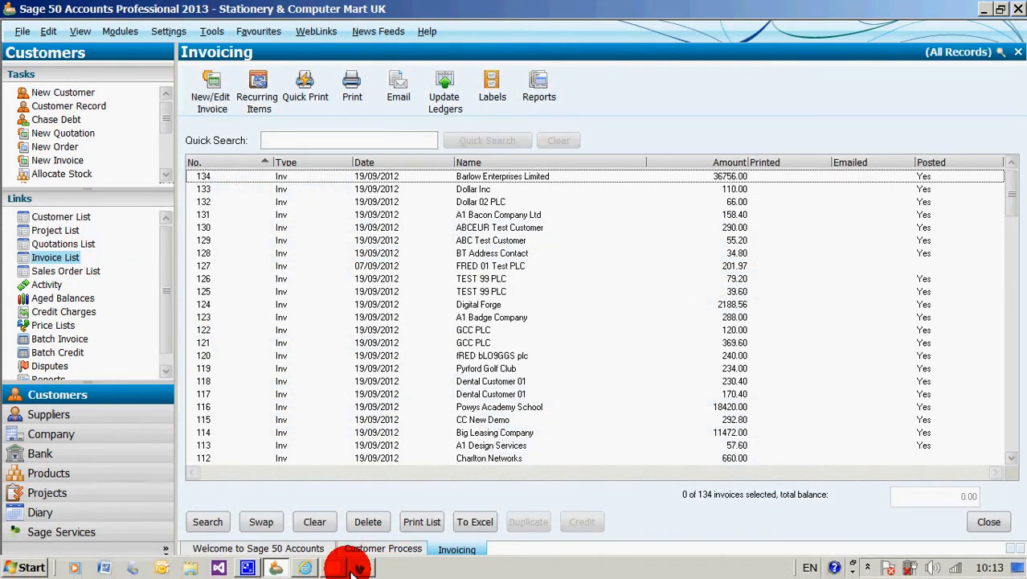
mouse_move(313, 568)
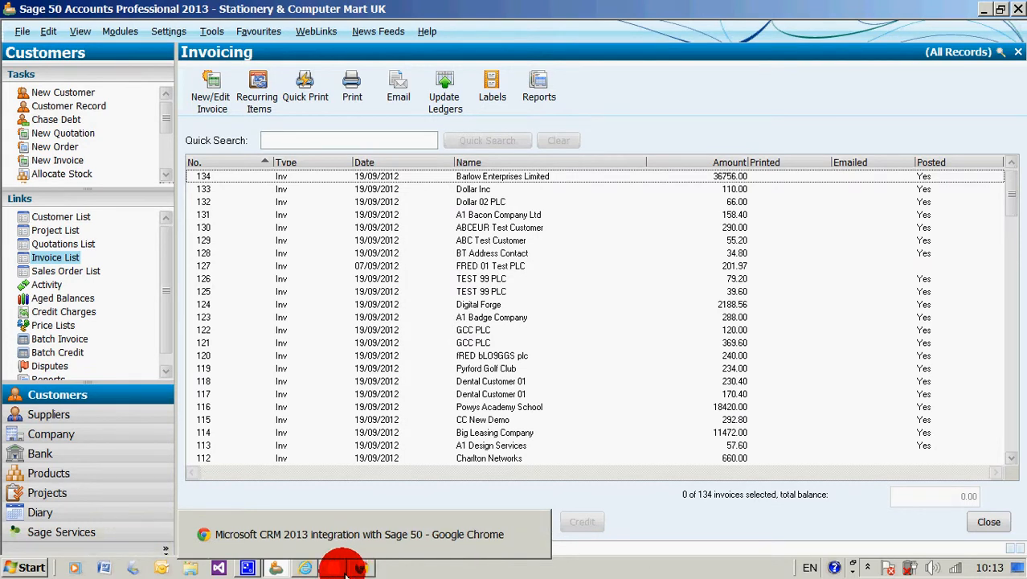
click(305, 567)
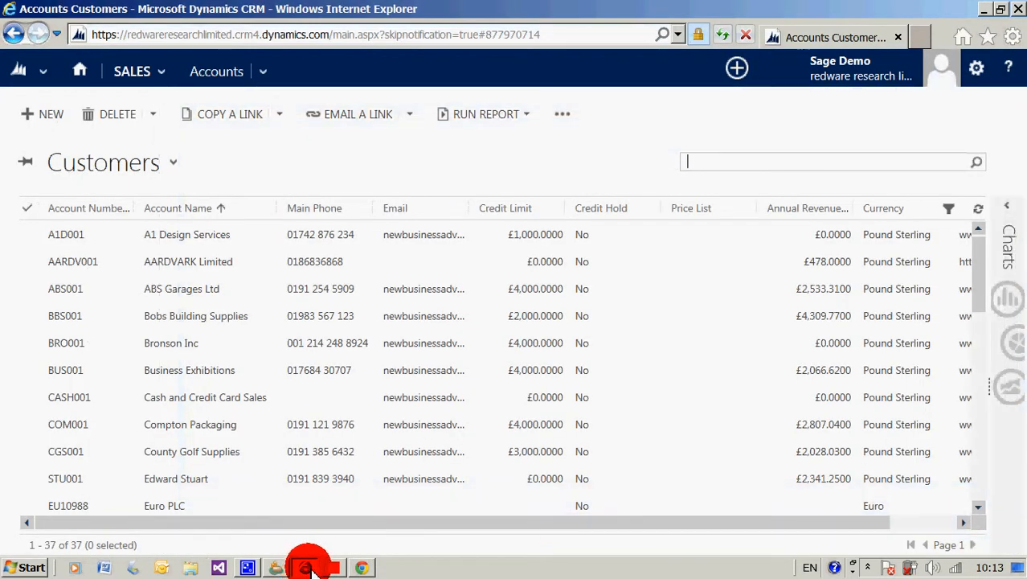
mouse_move(334, 569)
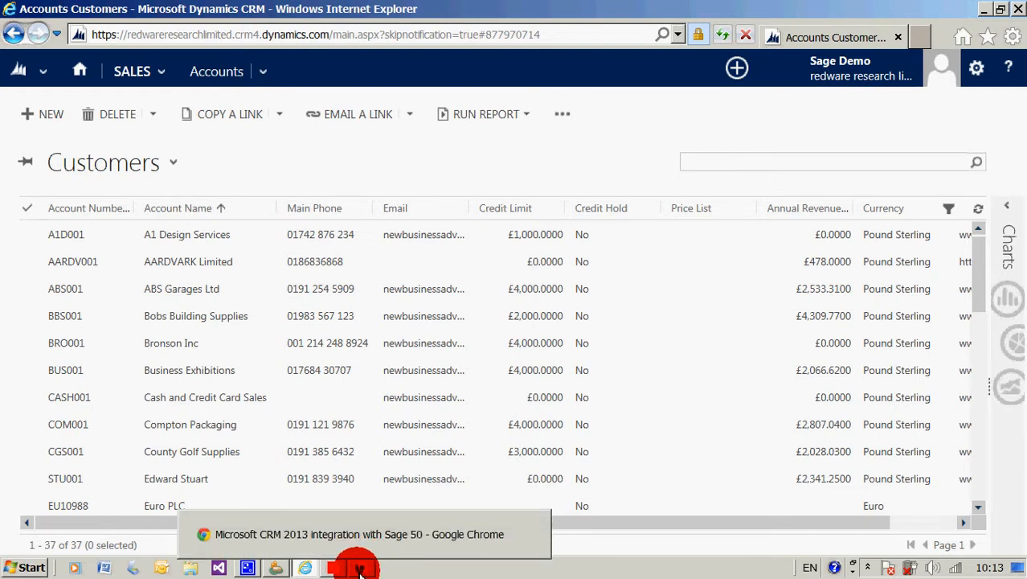
click(333, 569)
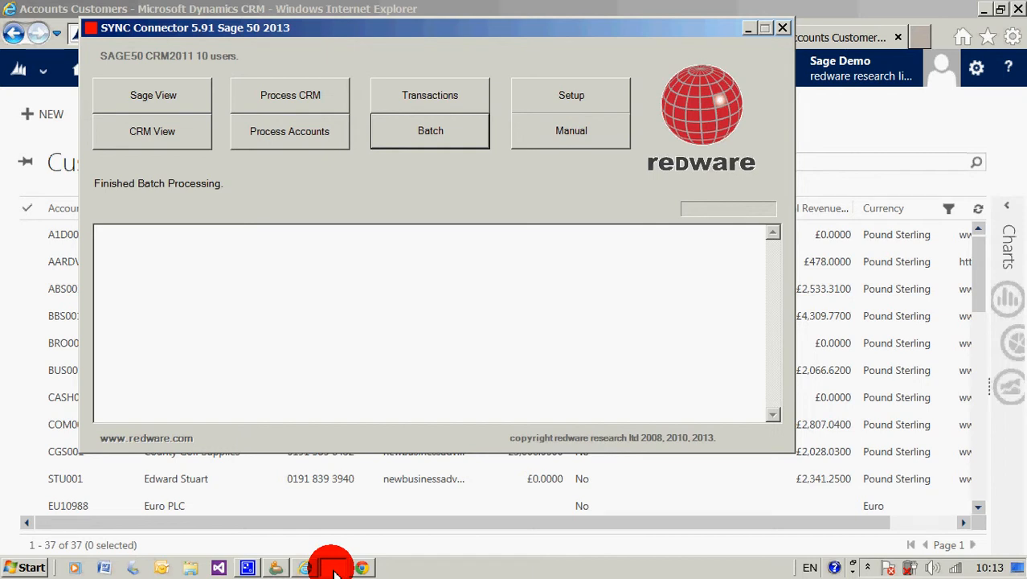
click(324, 9)
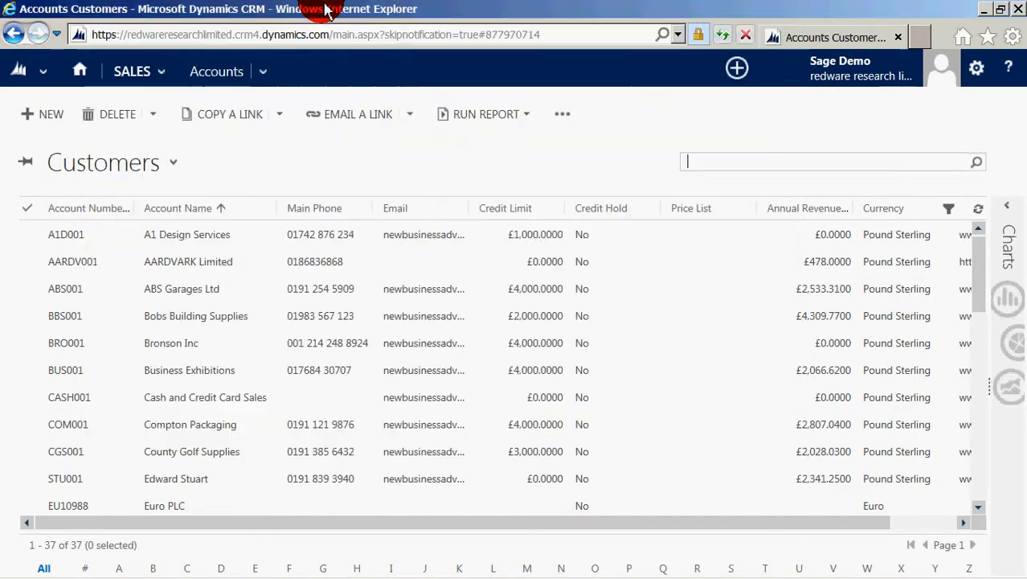
- Search the customer accounts for "abc" and open the ABC Limited account record
click(729, 162)
text(abc)
key(Return)
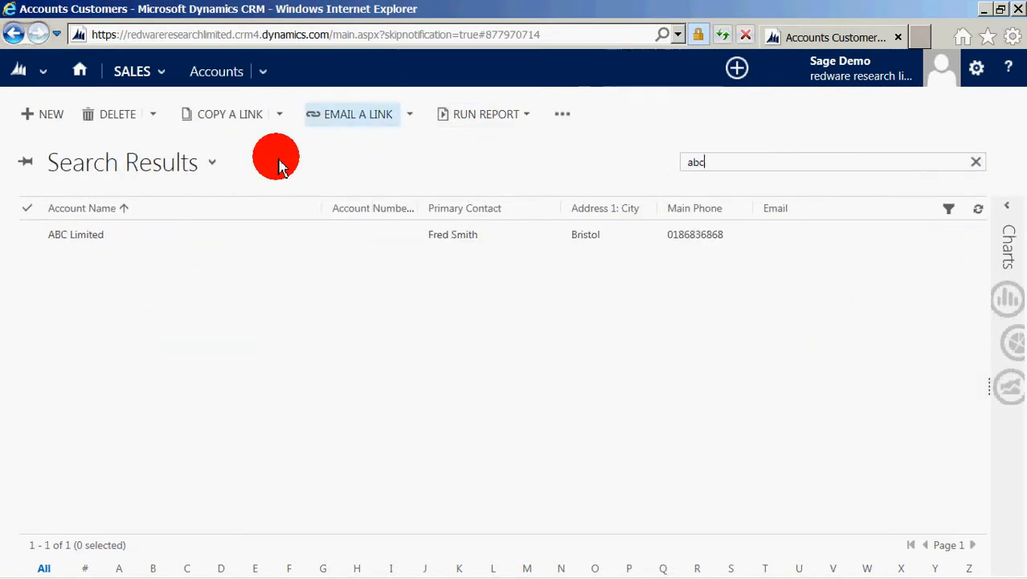
double_click(155, 241)
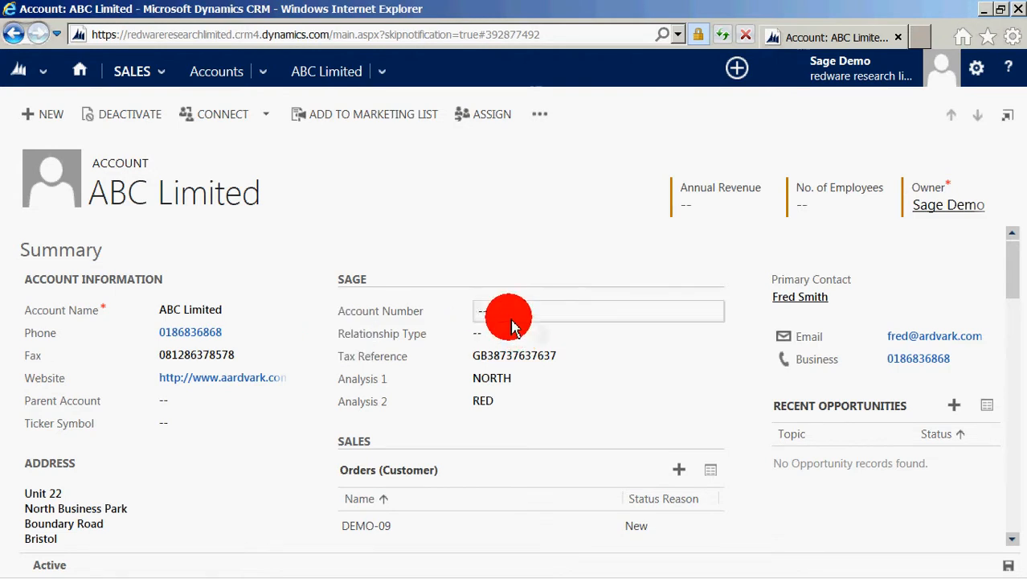
- Set Analysis 1 of the ABC Limited account to SOUTH and highlight its Tax Reference
click(496, 386)
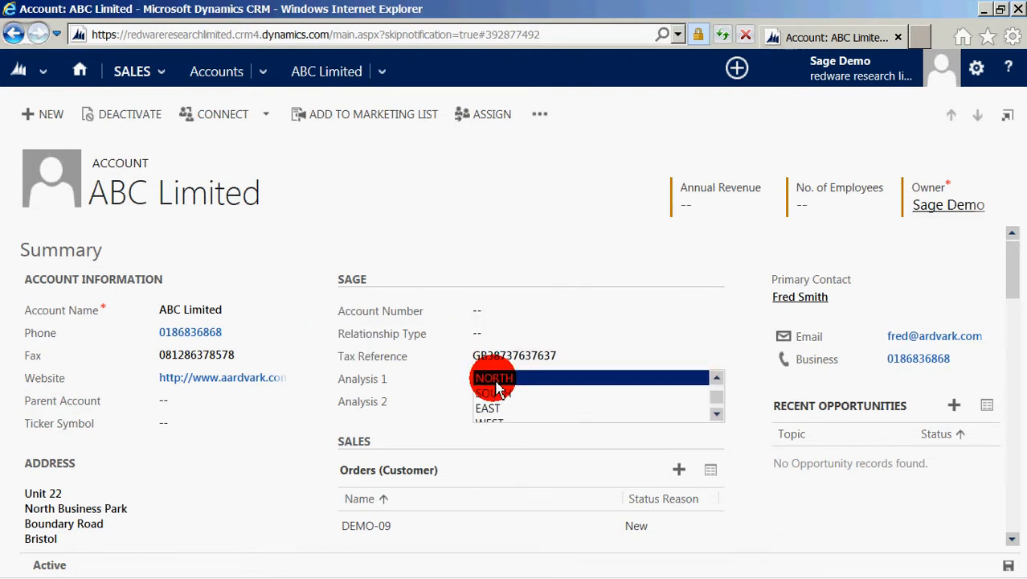
click(505, 395)
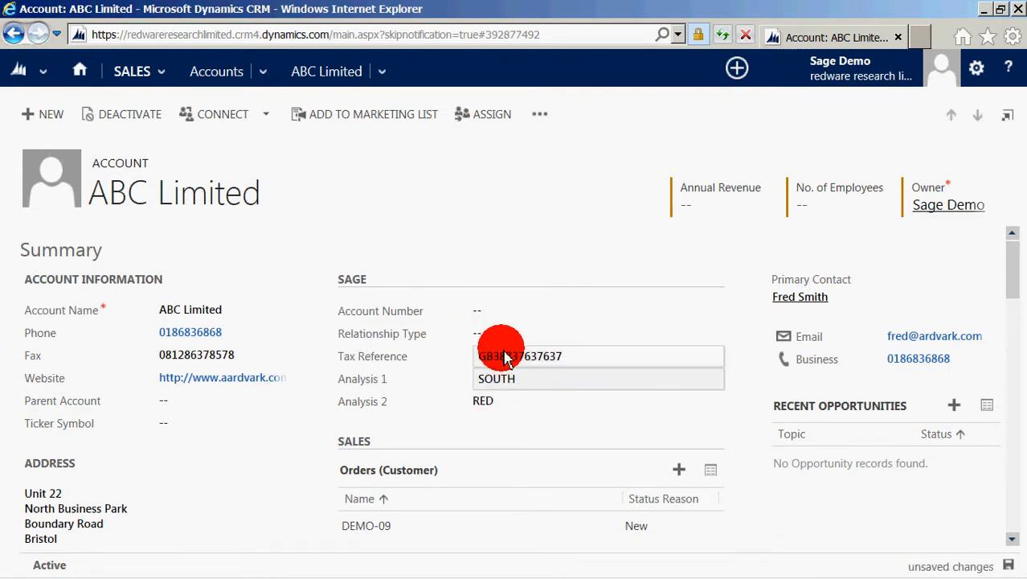
mouse_move(505, 366)
mouse_down()
mouse_move(609, 366)
mouse_move(541, 375)
mouse_move(550, 387)
mouse_up()
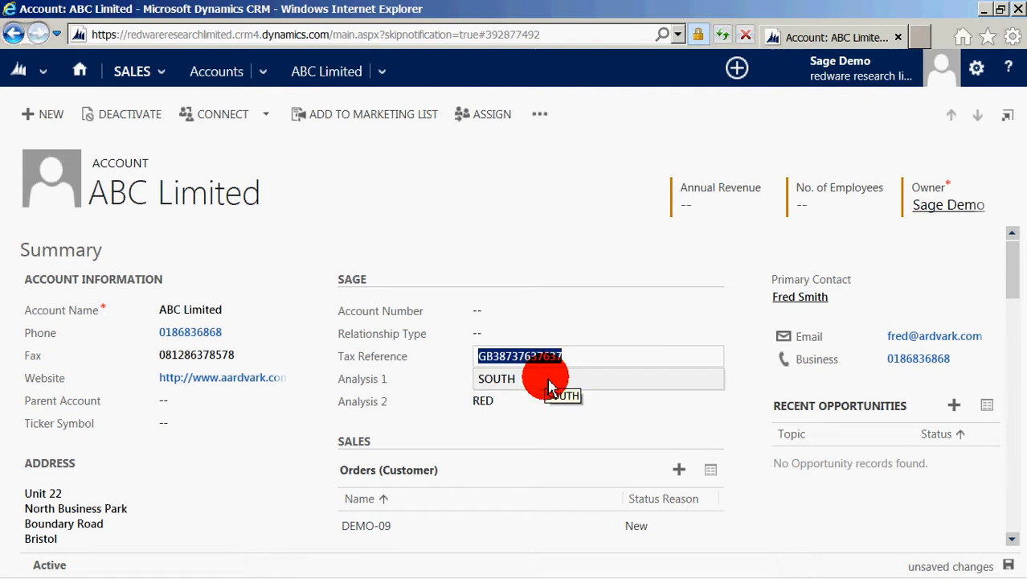
- Open the sales order listed under Orders (Customer) on the ABC Limited account
scroll(549, 386, down, 1)
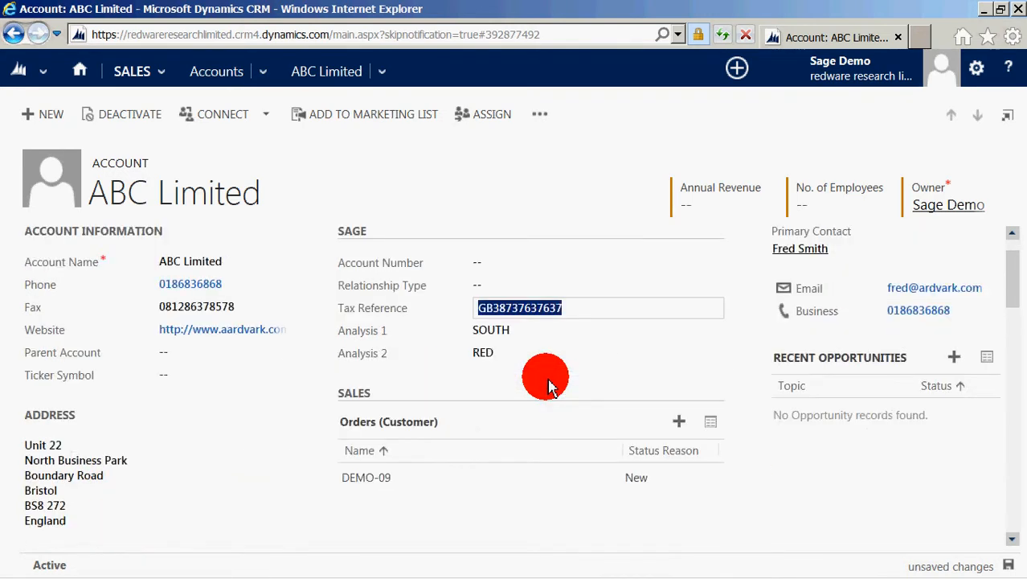
scroll(546, 386, down, 1)
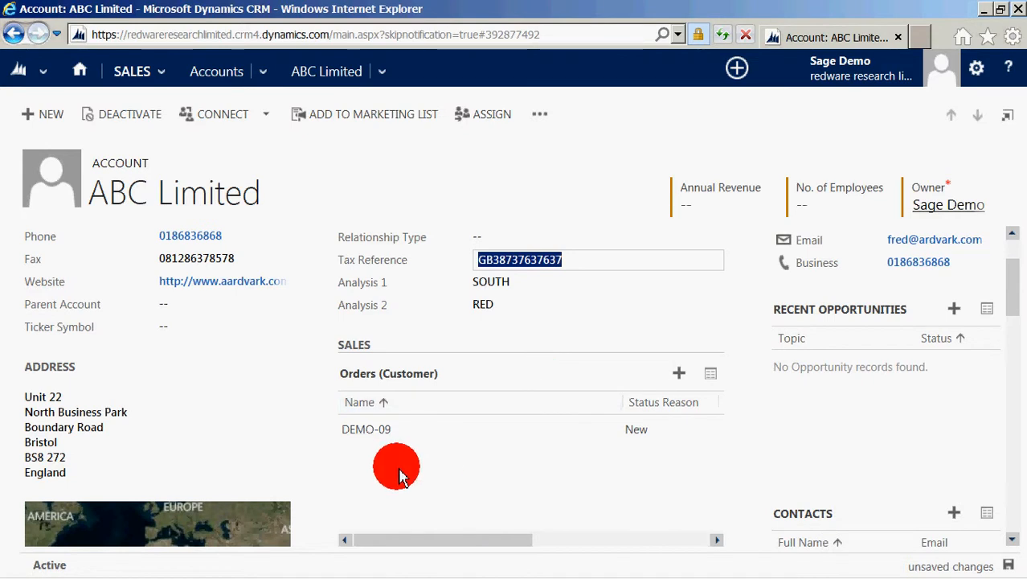
click(448, 434)
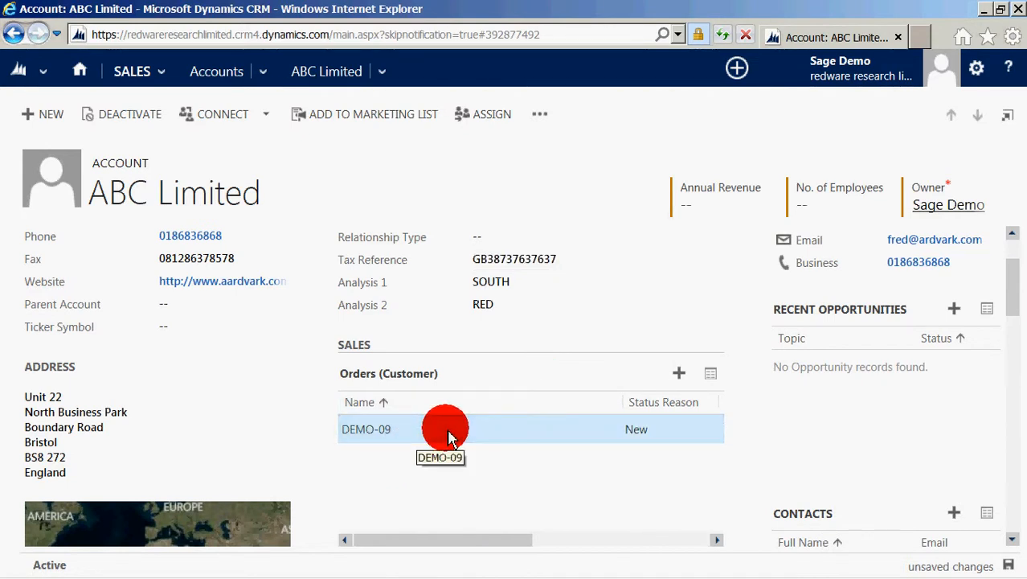
double_click(448, 434)
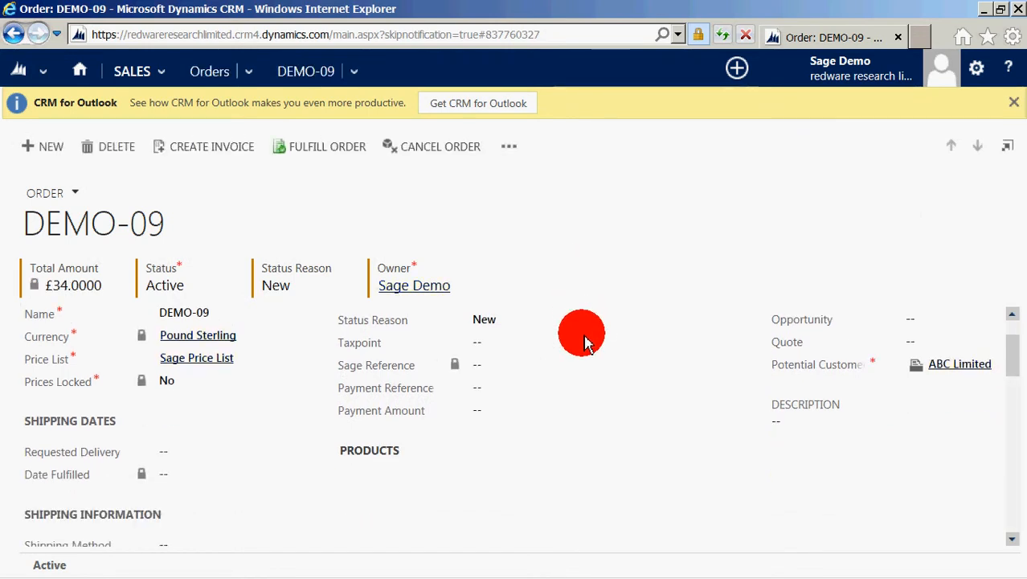
- Open the Calculator - Desktop line from the order's products for detailed editing
scroll(586, 336, down, 2)
scroll(585, 336, up, 3)
scroll(583, 342, down, 2)
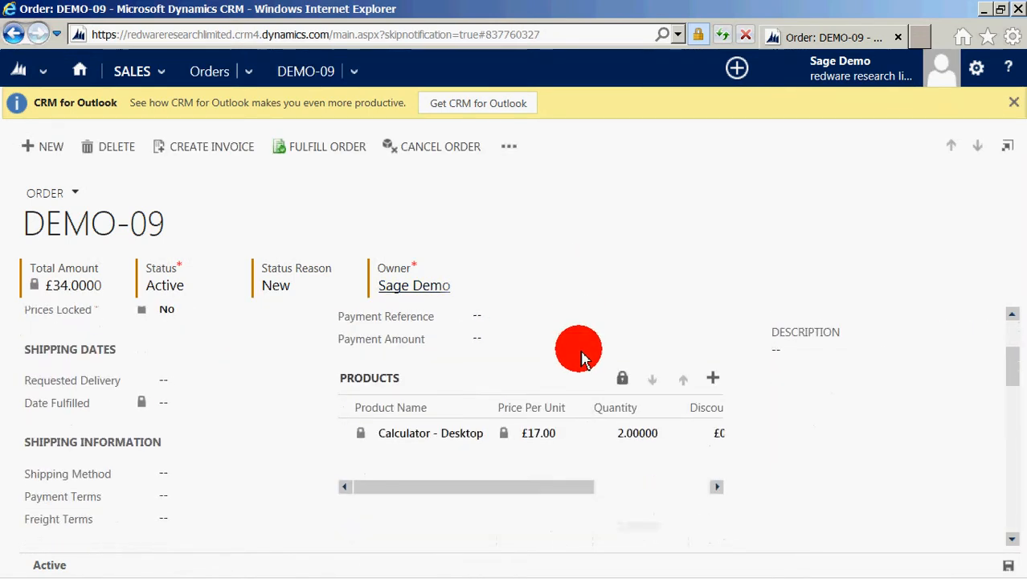
click(370, 434)
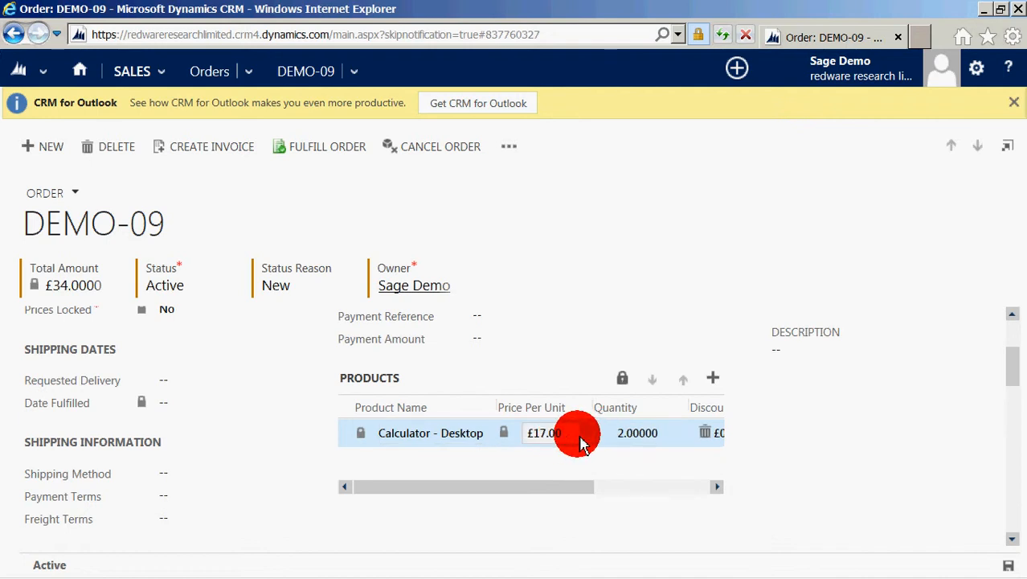
click(591, 440)
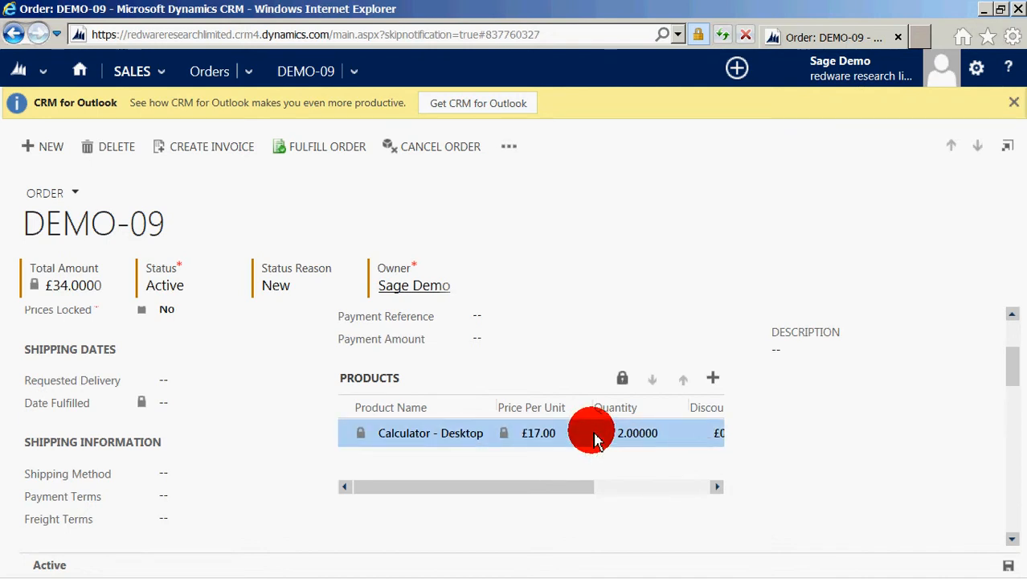
double_click(595, 438)
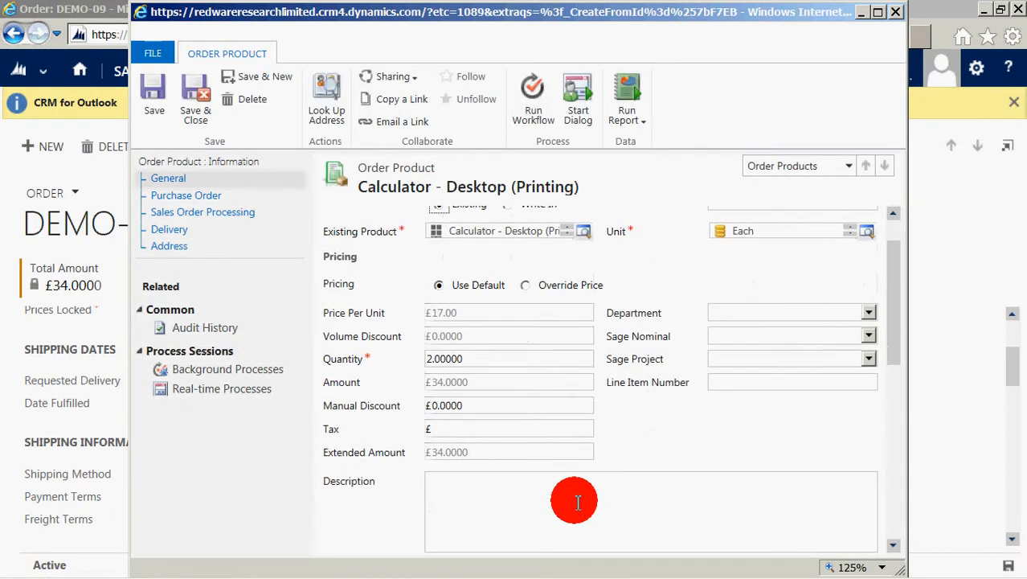
- Enter the description "Calculaor for" followed by the recipient's first name, and save and close the order product
text(Calc)
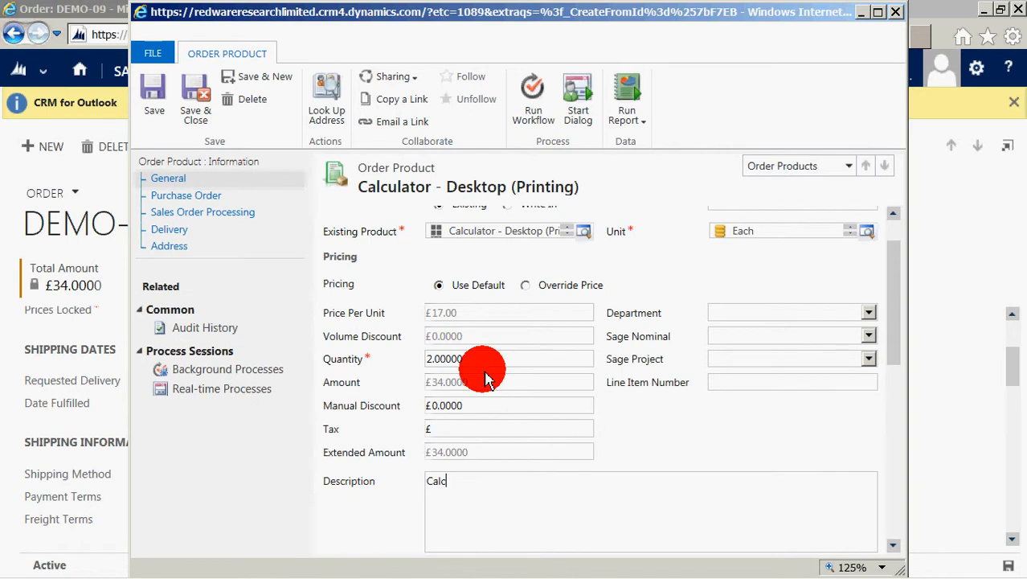
text(ula)
text(or )
text(for jOHN)
text(NY)
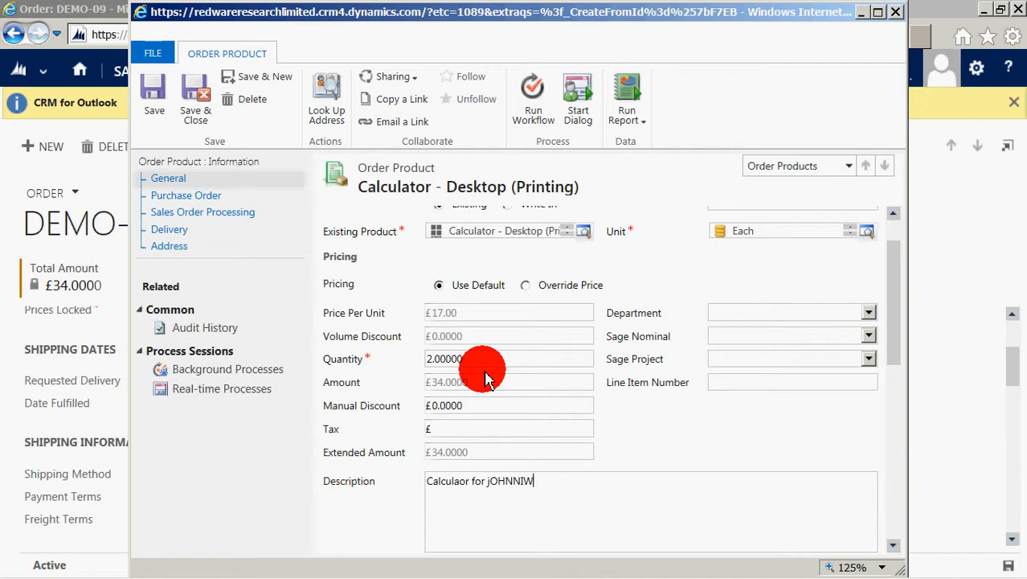
key(BackSpace)
key(BackSpace)
key(BackSpace)
key(BackSpace)
key(BackSpace)
text(Johnie)
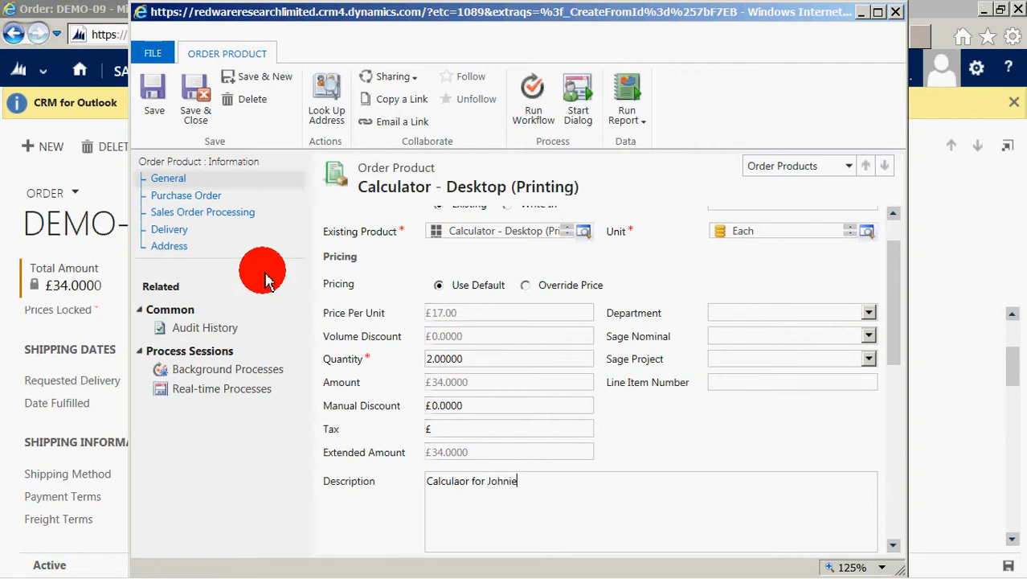
click(194, 93)
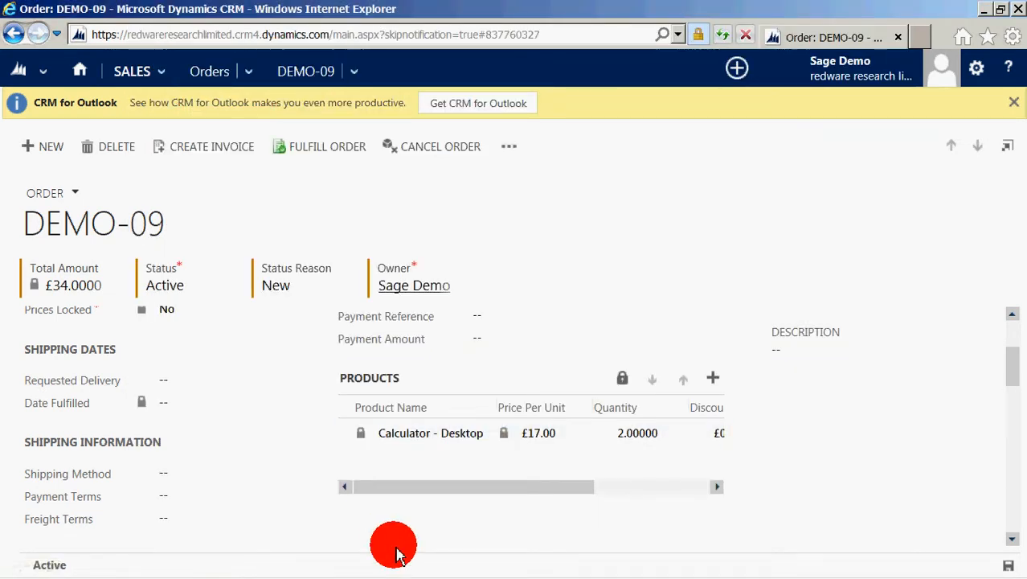
- Set the order's Status Reason in the Sage section to Create Invoice in Sage
scroll(401, 543, up, 3)
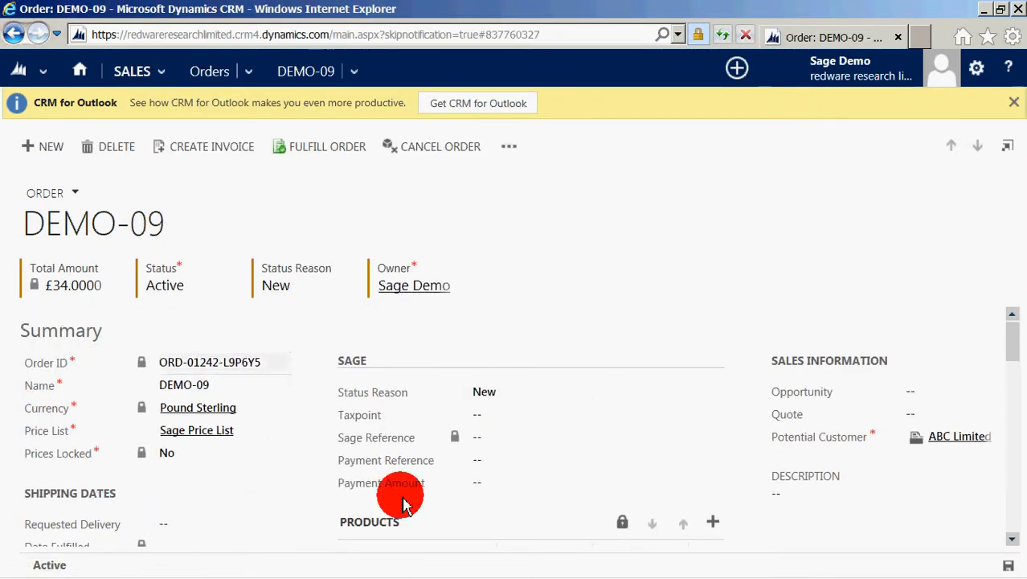
click(501, 399)
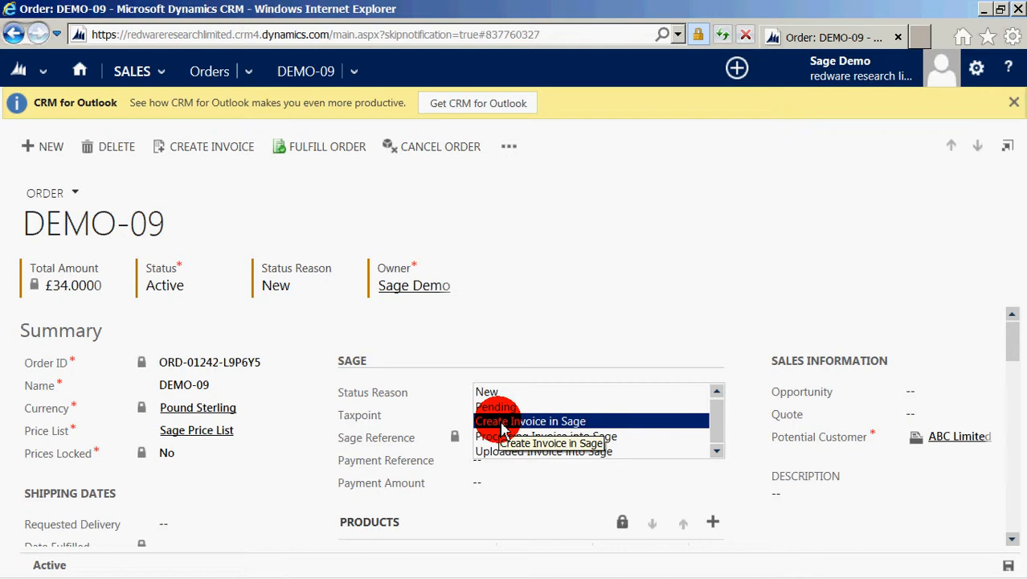
click(501, 423)
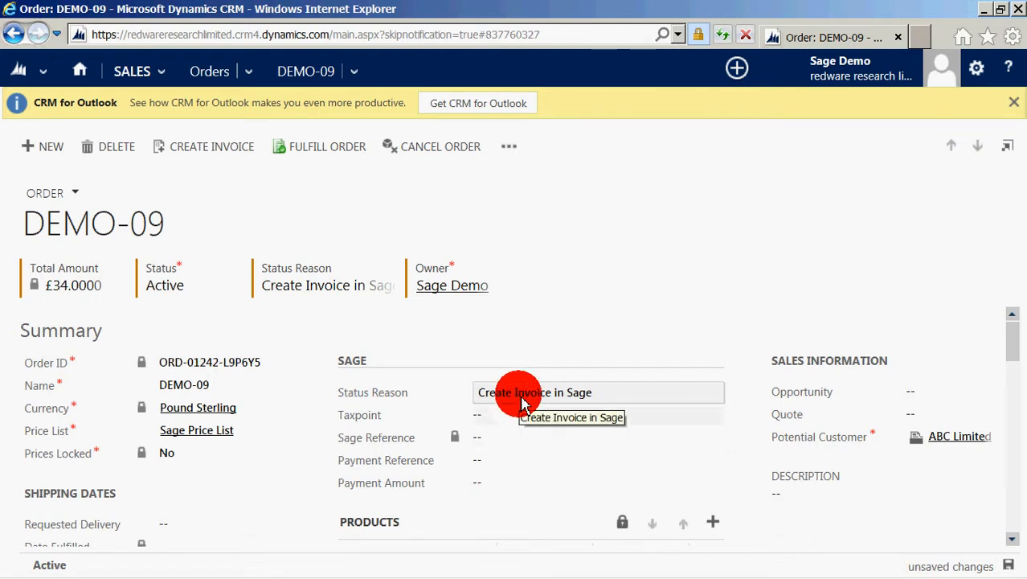
click(521, 395)
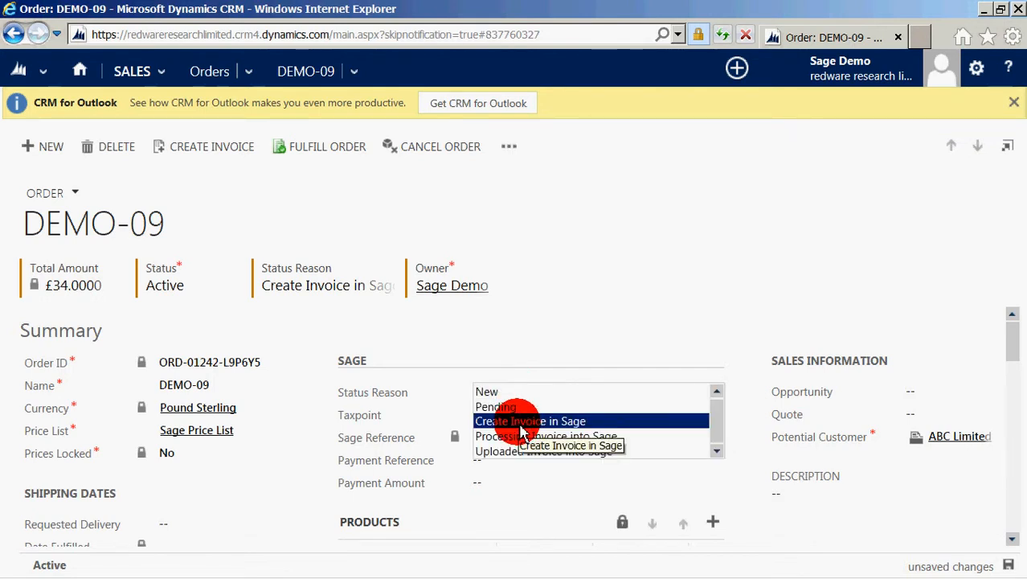
click(521, 422)
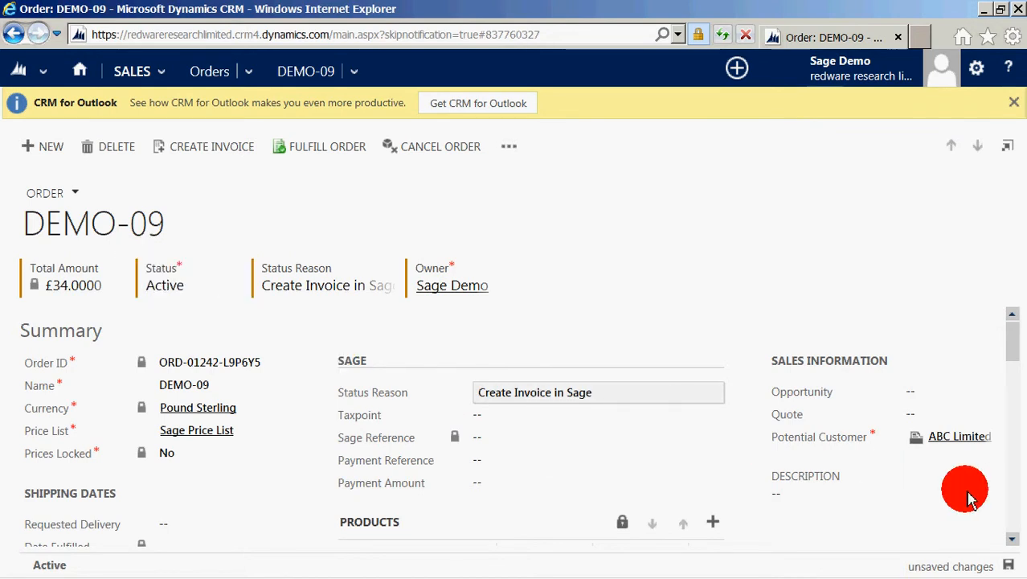
- Save the sales order with its new Status Reason
click(1011, 566)
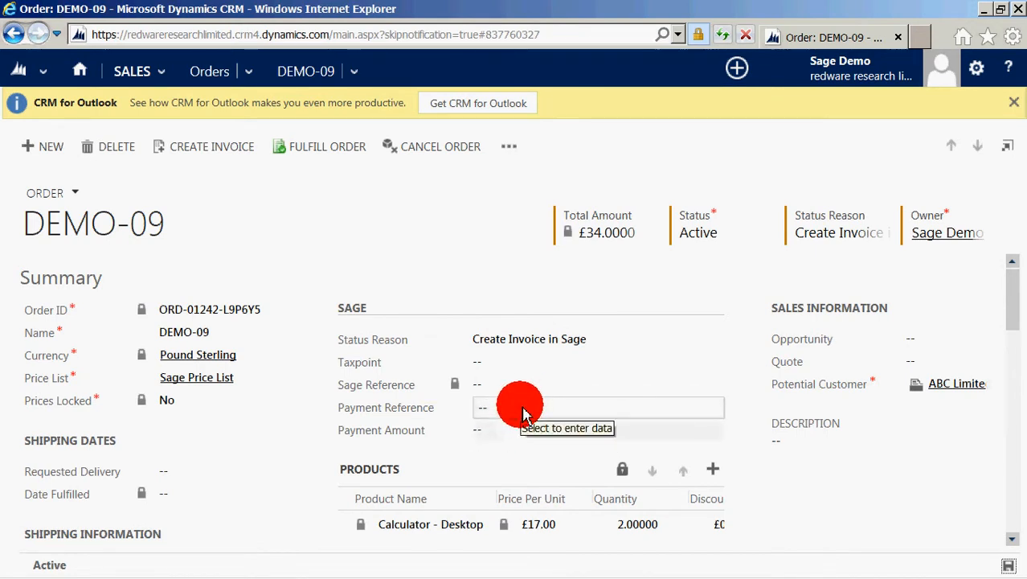
click(506, 438)
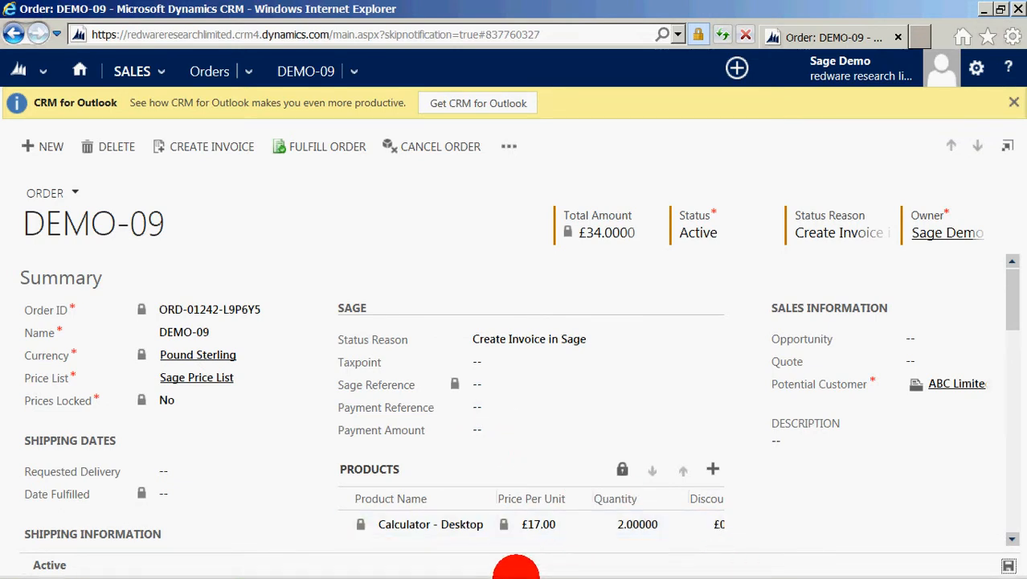
- Switch to SYNC Connector, run the batch process and review the log entries for the invoice and customer added to Sage
mouse_move(449, 572)
mouse_move(326, 570)
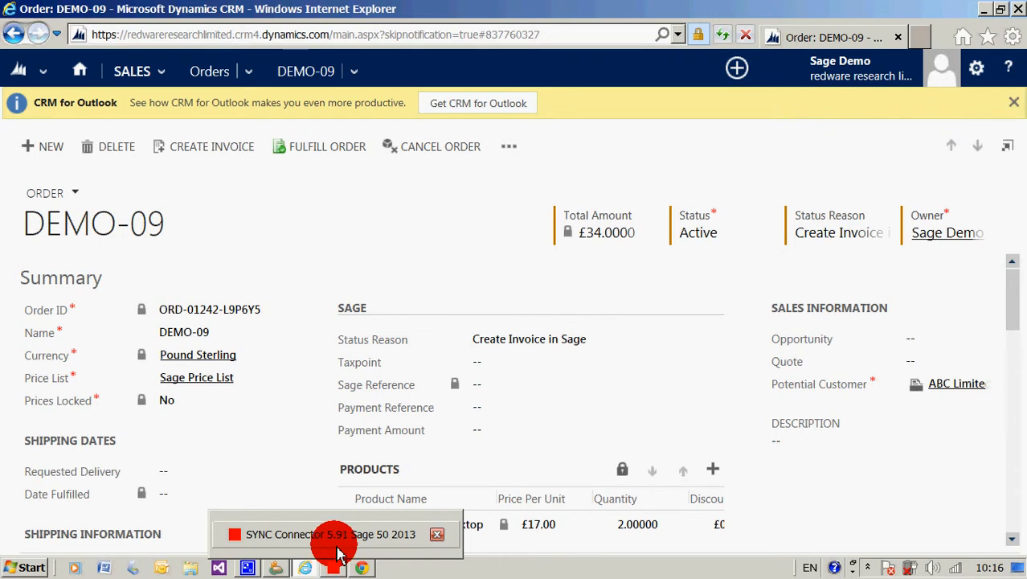
click(339, 540)
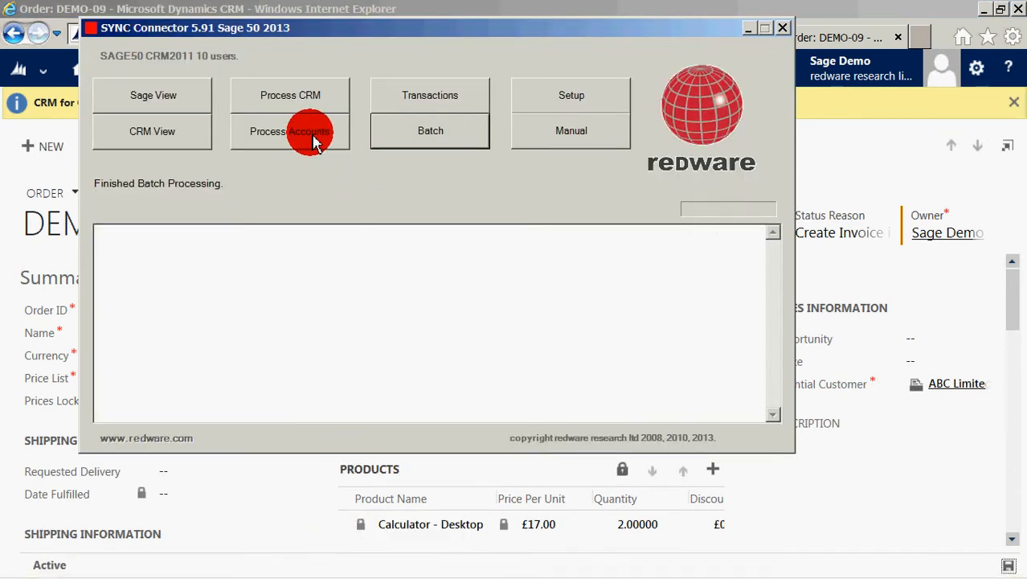
click(391, 137)
click(474, 361)
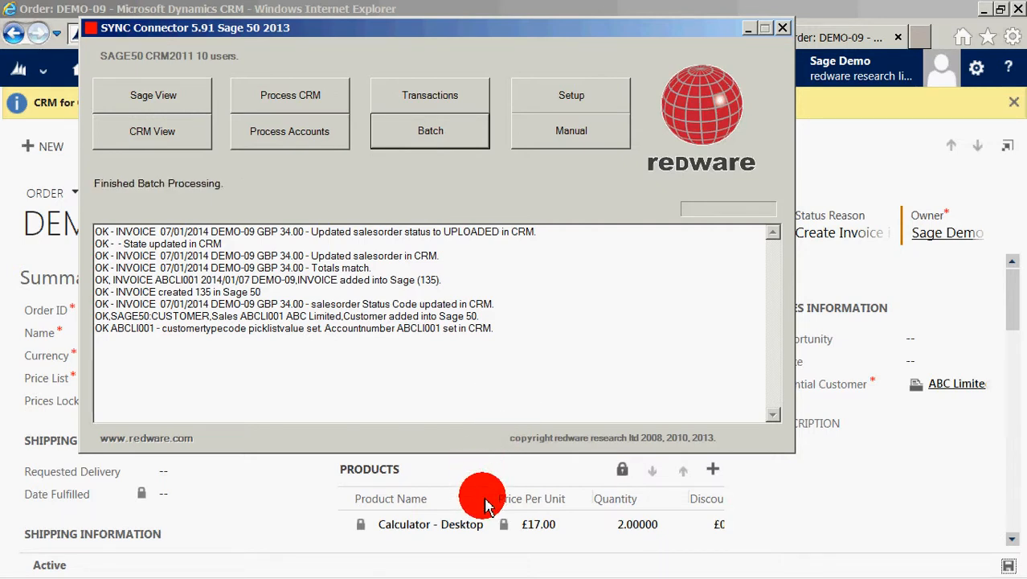
drag(451, 279, 88, 287)
drag(543, 333, 55, 316)
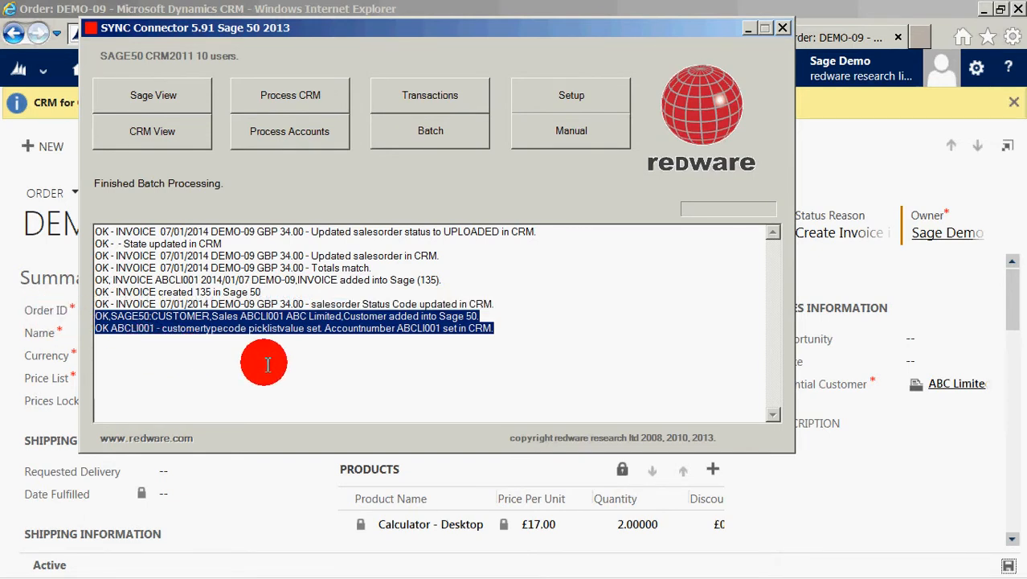
- Switch to Sage 50, refresh the invoice list by re-sorting it by number, and open the ABC Limited invoice, acknowledging the terms warning
mouse_move(540, 569)
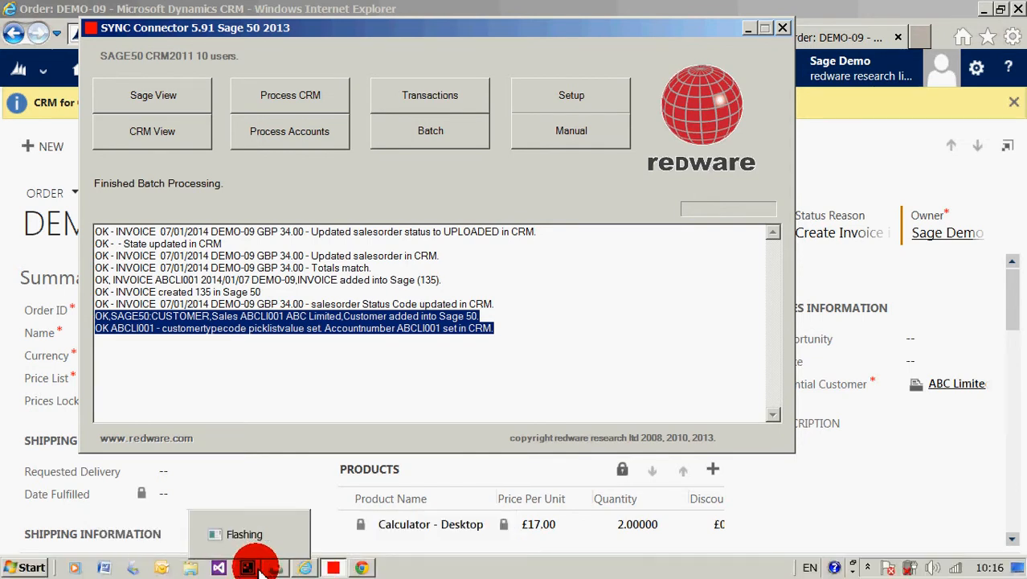
click(275, 540)
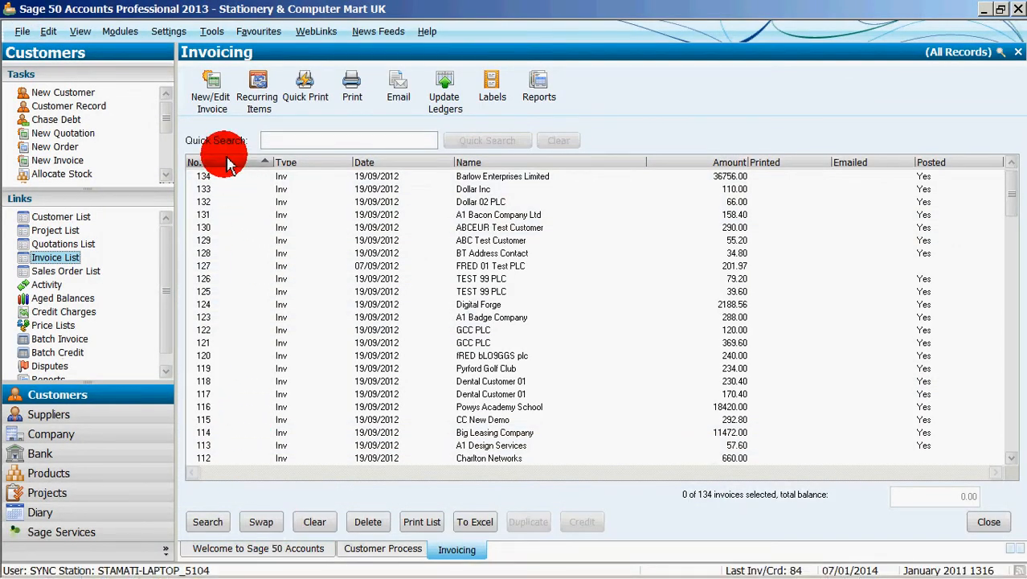
click(225, 163)
click(224, 163)
click(226, 175)
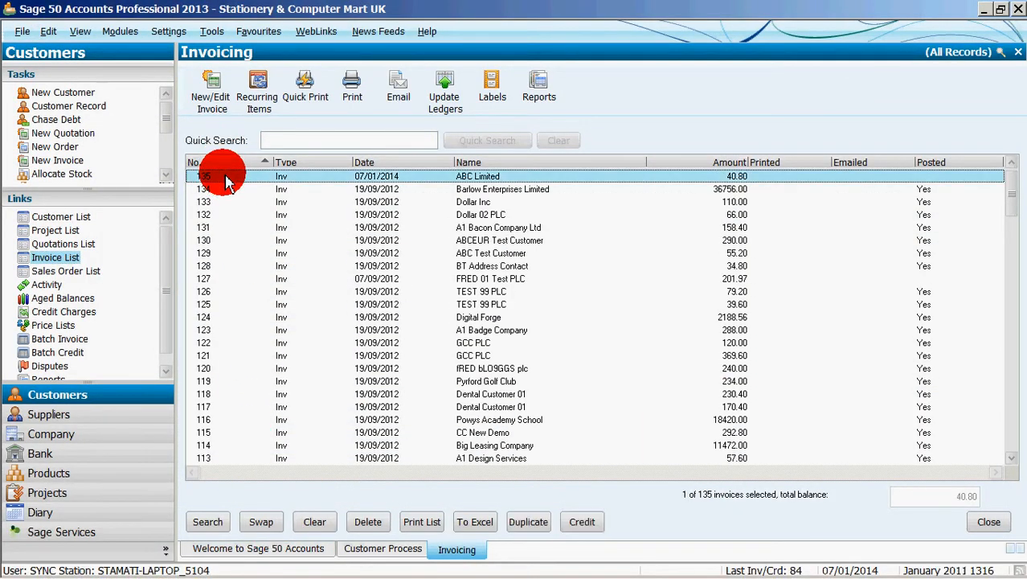
click(226, 175)
double_click(226, 177)
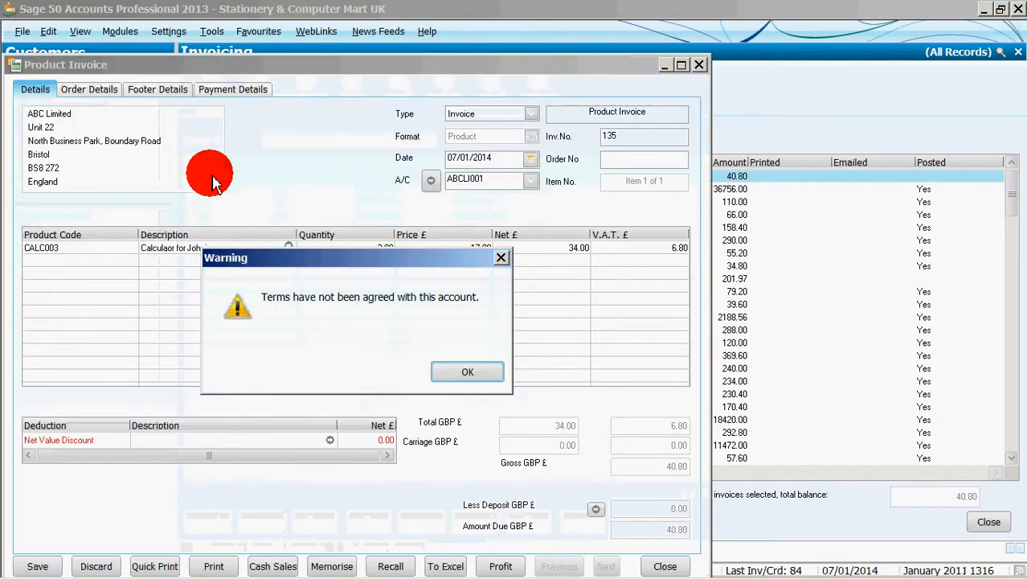
click(450, 369)
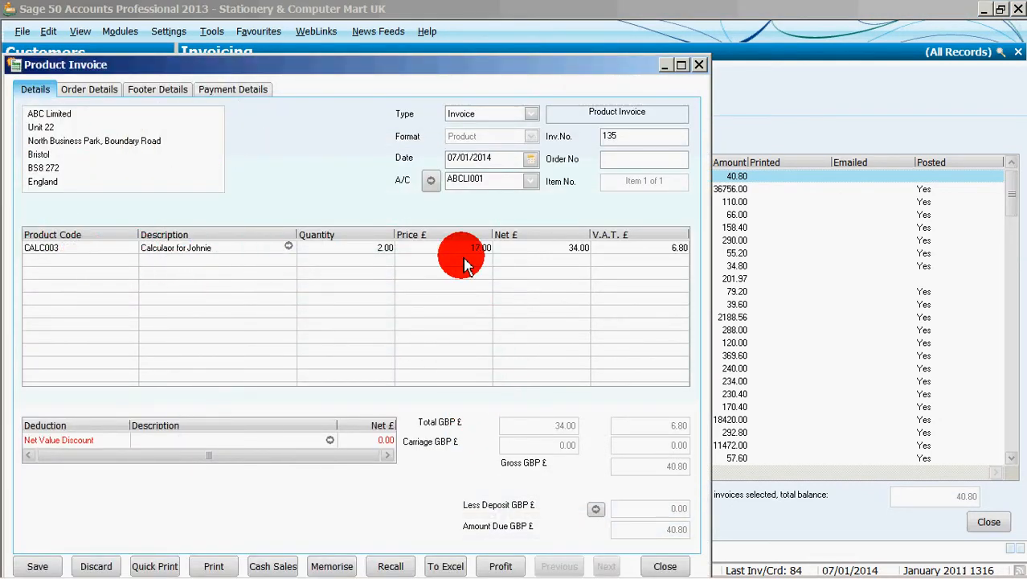
- Open the CALC003 item line, examine its description, values and posting details, and leave it without changes
click(247, 254)
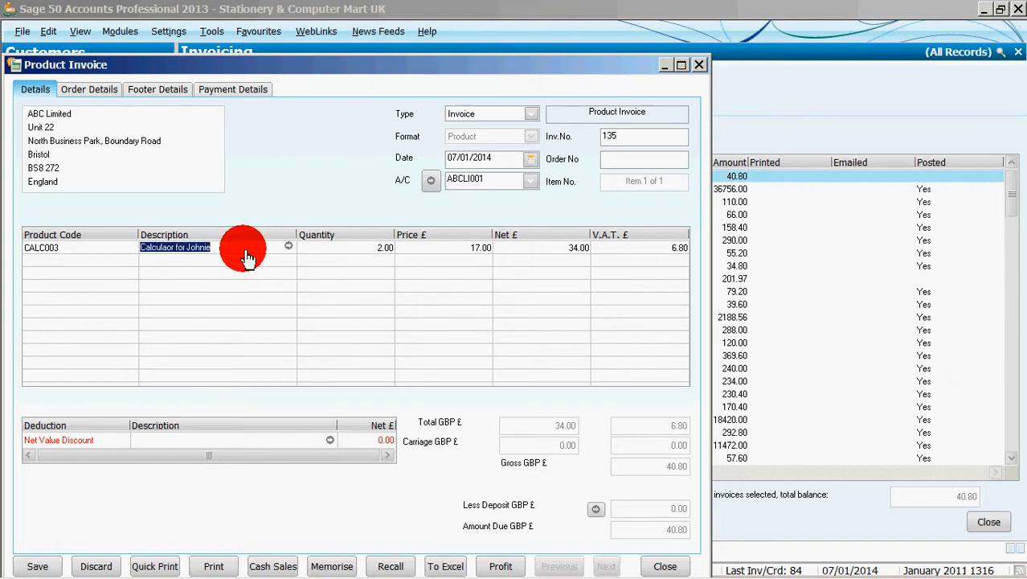
click(290, 247)
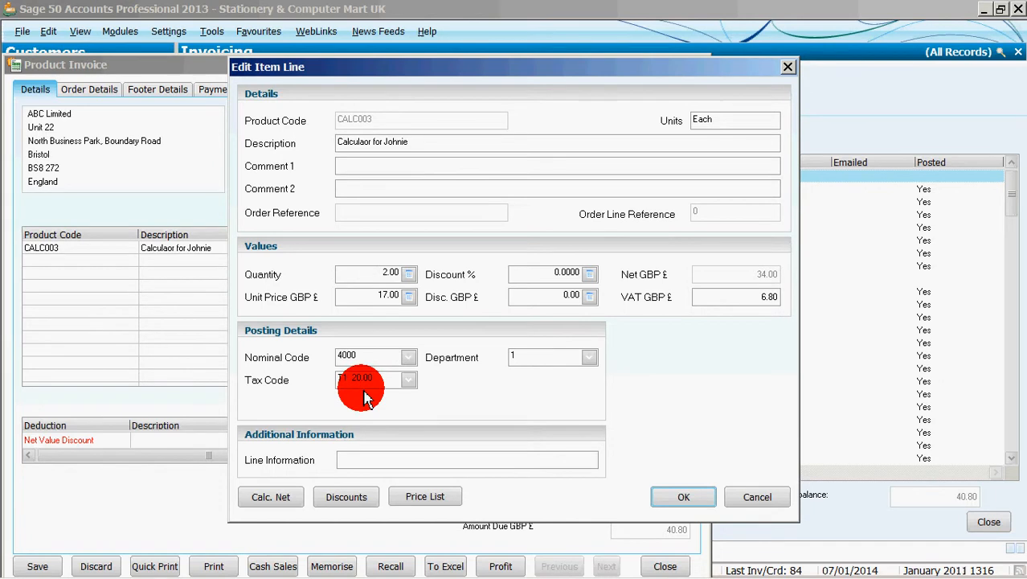
click(759, 498)
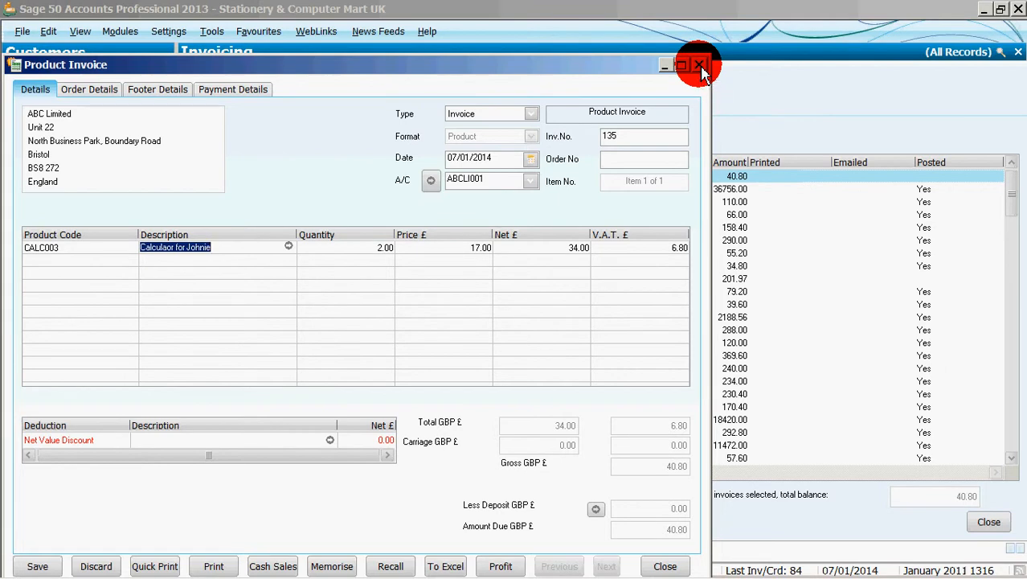
- Examine the VAT number, contact name and default custom fields in the invoice's customer record, and close the record and invoice
click(430, 190)
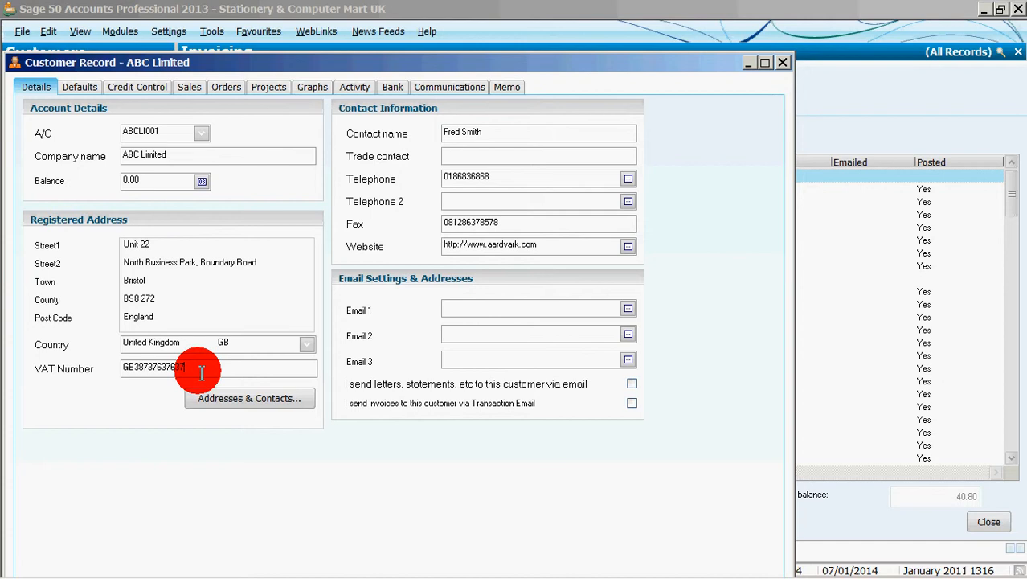
drag(201, 372, 73, 366)
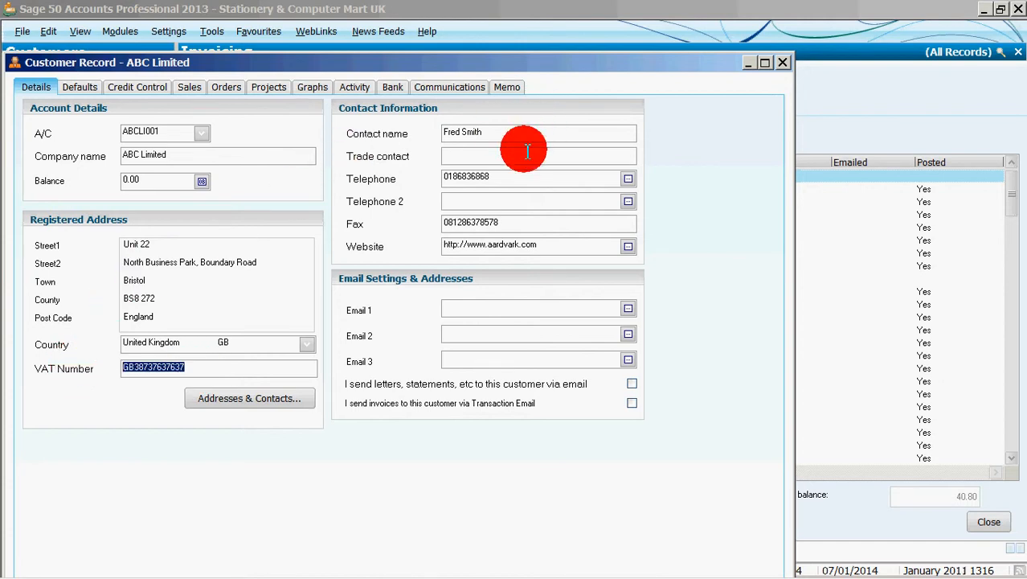
drag(525, 137, 452, 115)
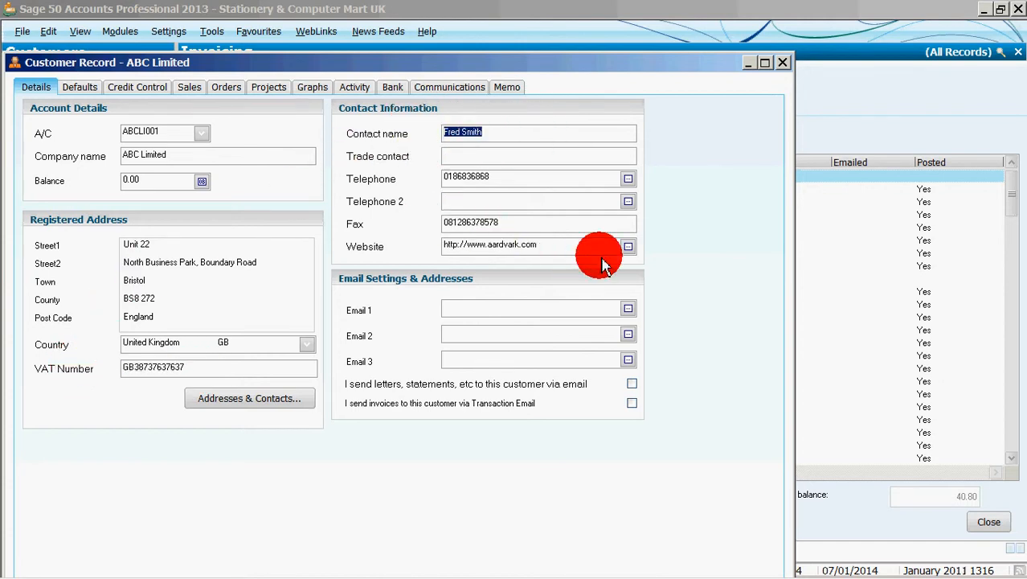
click(80, 88)
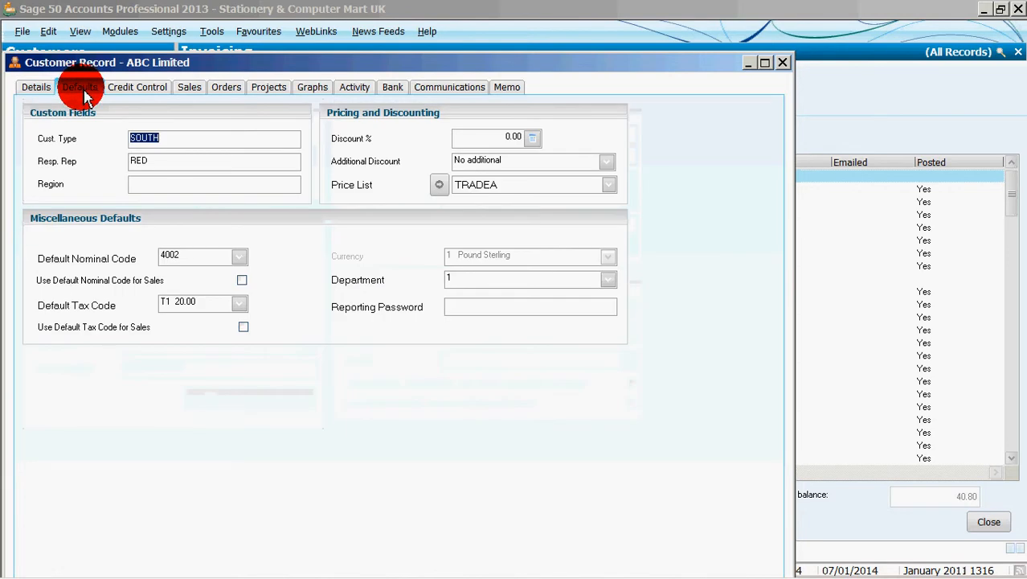
click(165, 160)
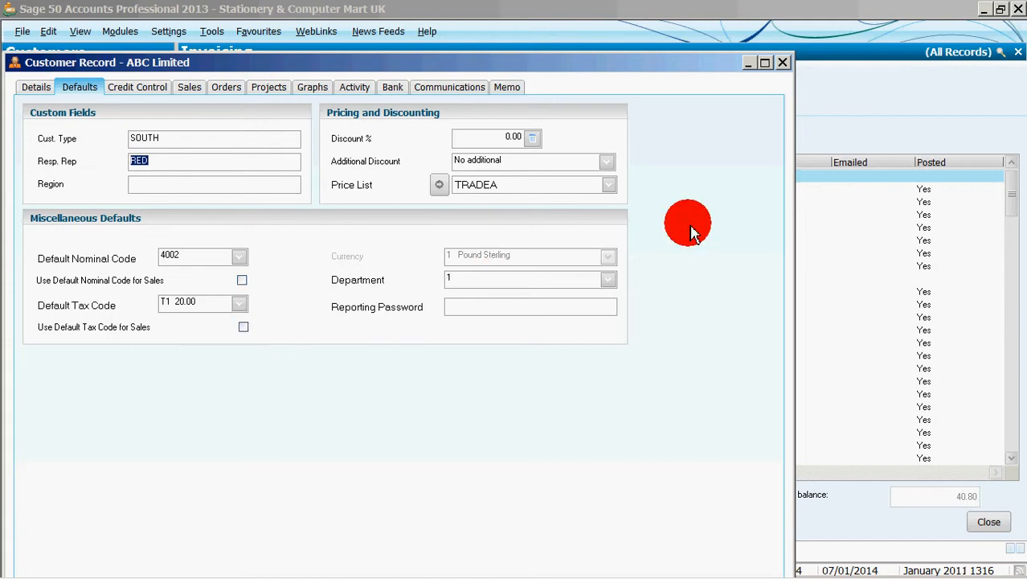
click(782, 64)
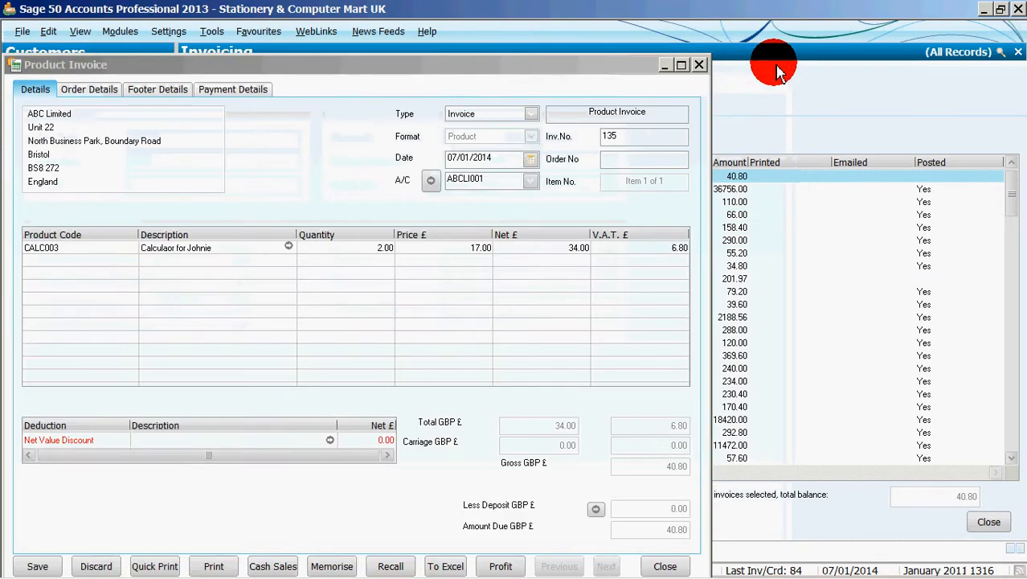
click(699, 65)
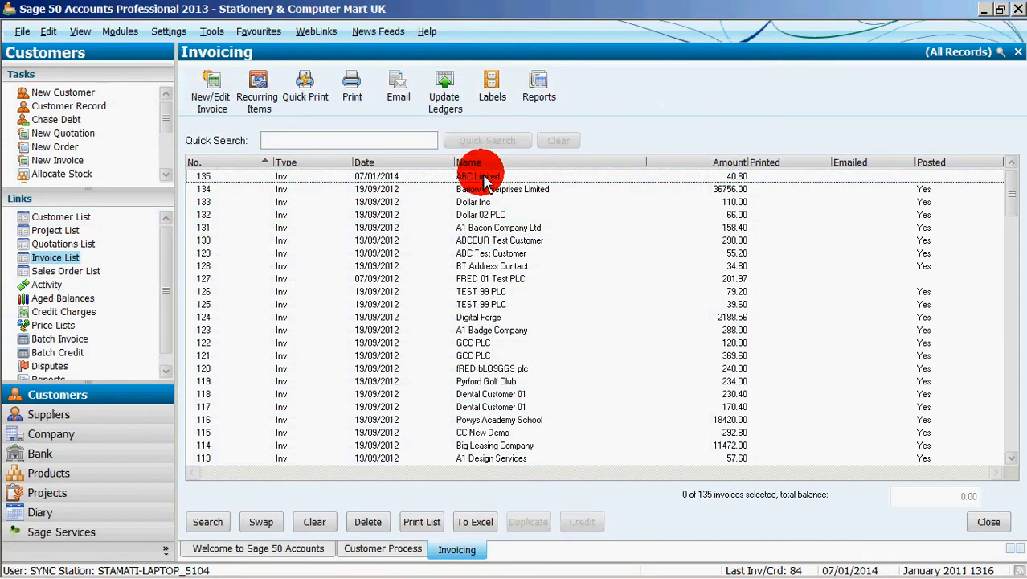
- Update the ledgers for the ABC Limited invoice with Preview as the output, and close the report
click(418, 176)
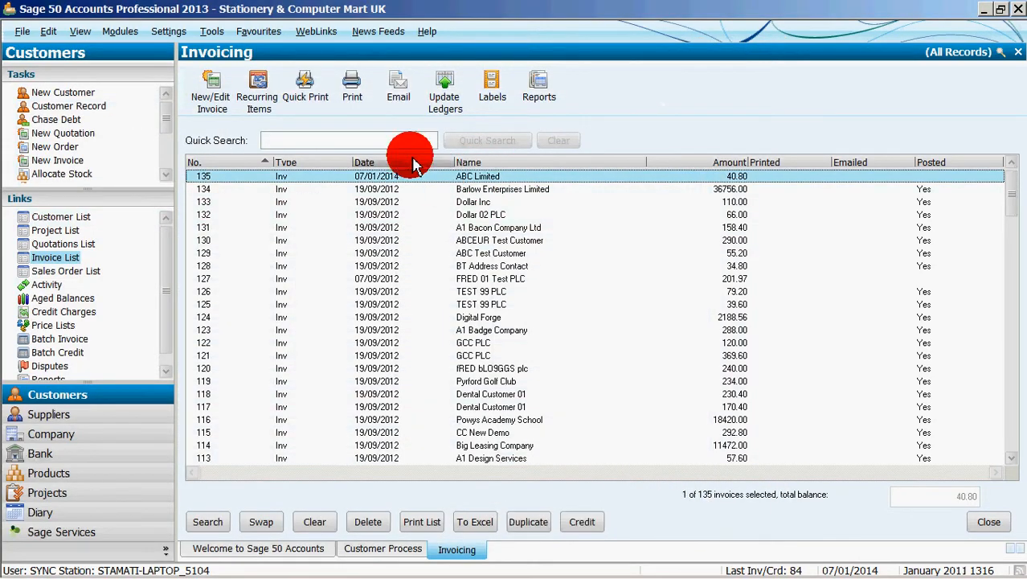
click(442, 90)
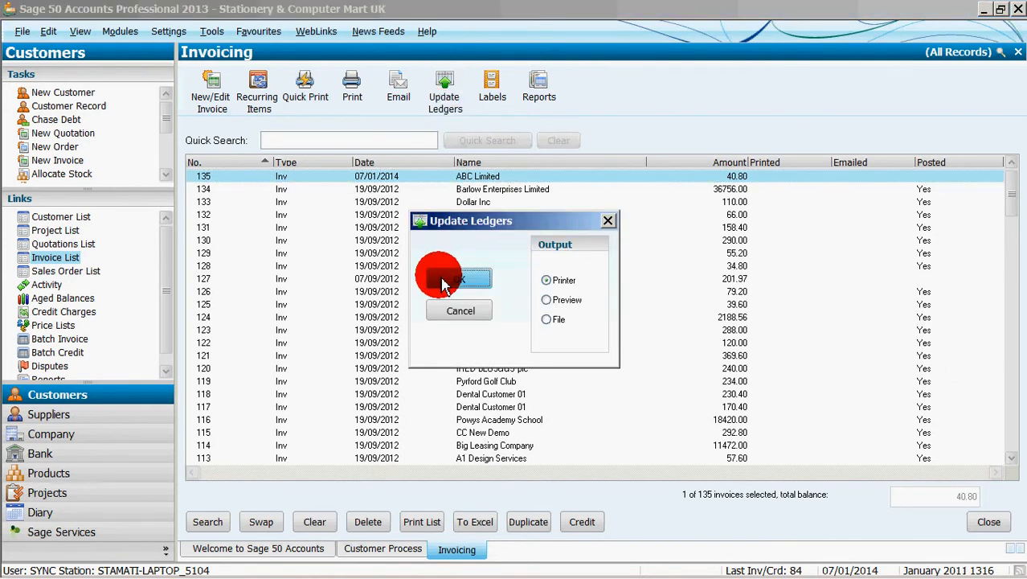
click(546, 299)
click(462, 281)
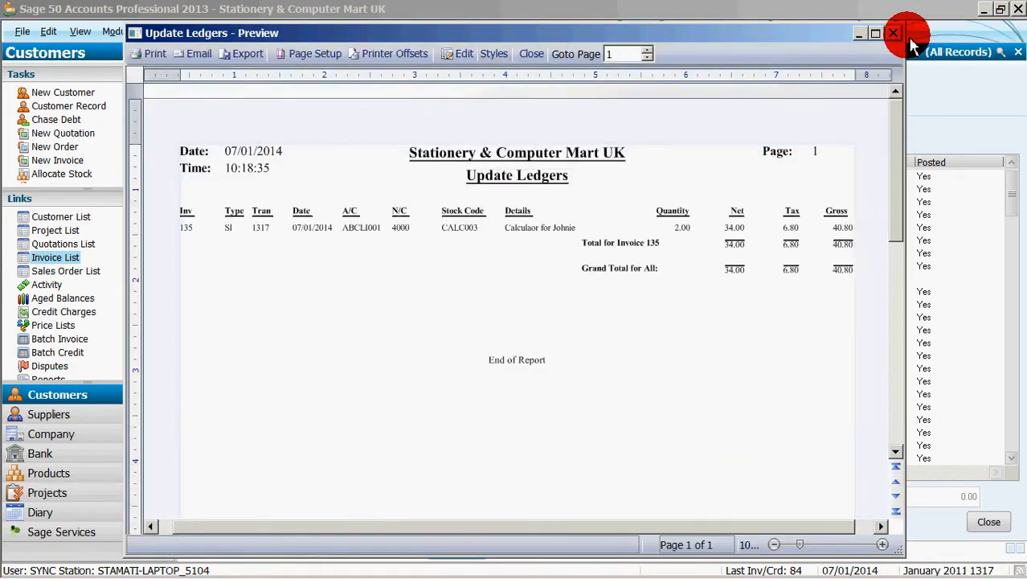
click(898, 34)
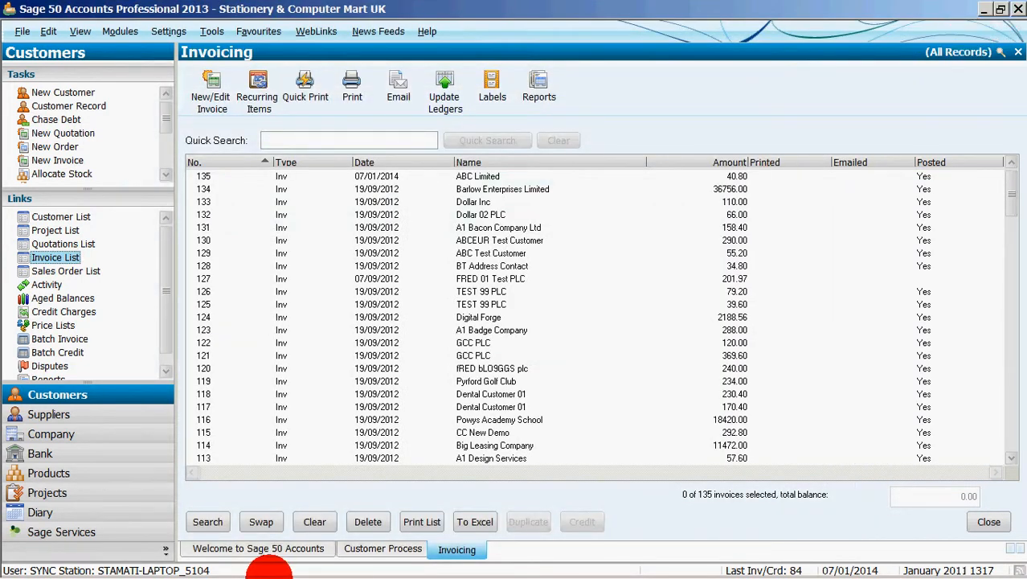
- Switch to SYNC Connector and run the batch process again after the ledger update
click(331, 572)
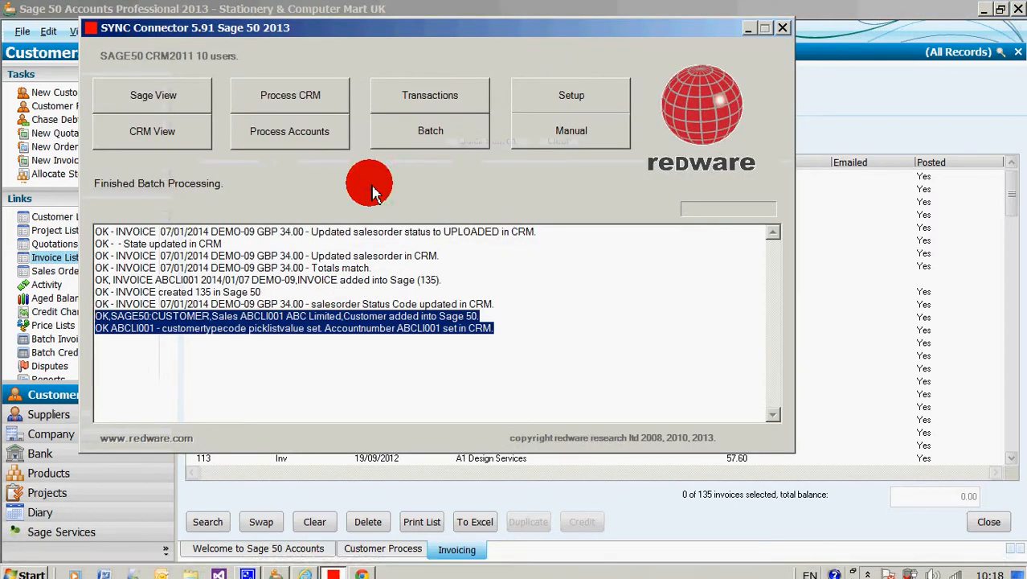
click(434, 128)
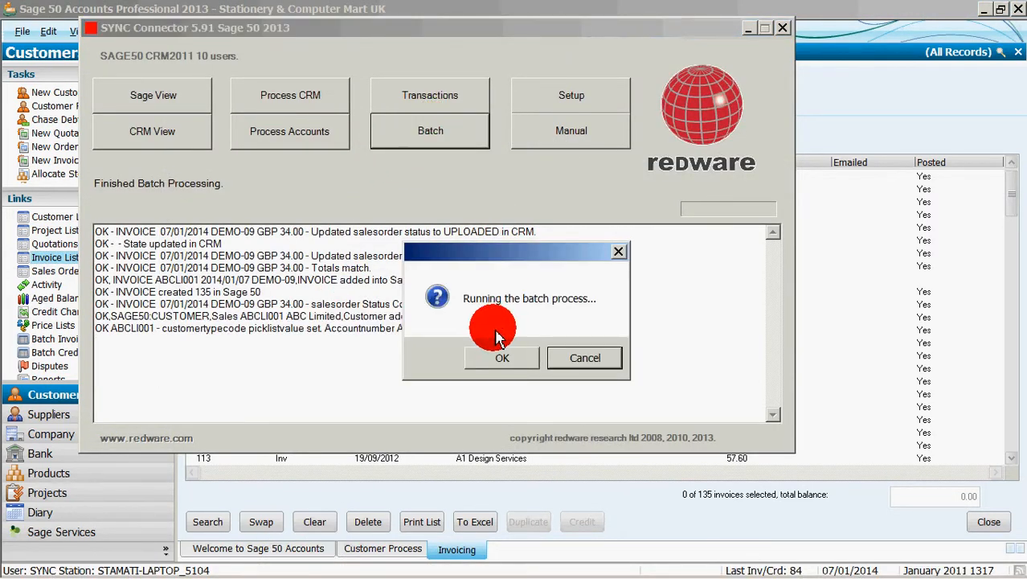
click(499, 356)
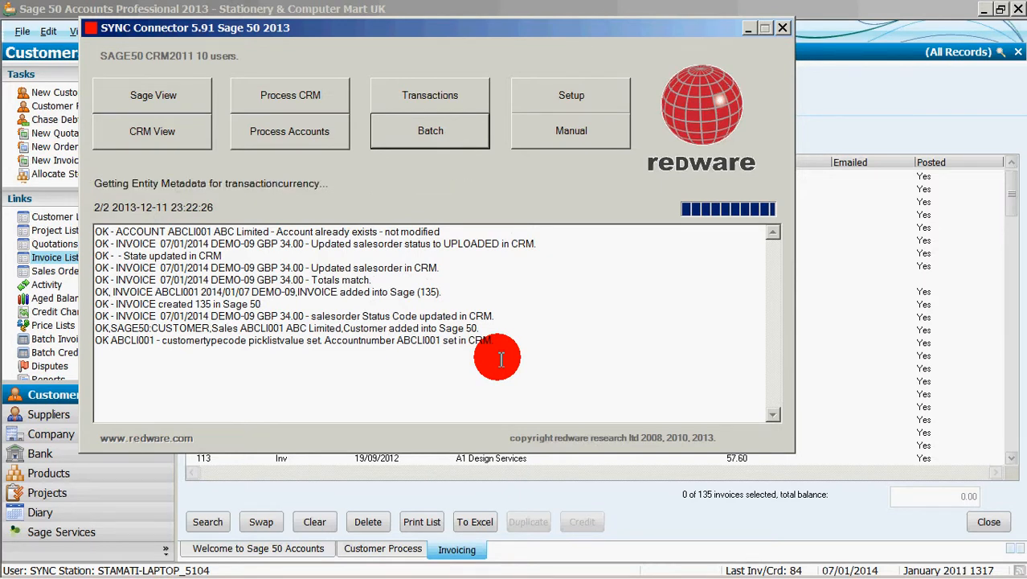
- Switch to the DEMO-09 order in Dynamics CRM, reload it and decline to send the error report
mouse_move(415, 573)
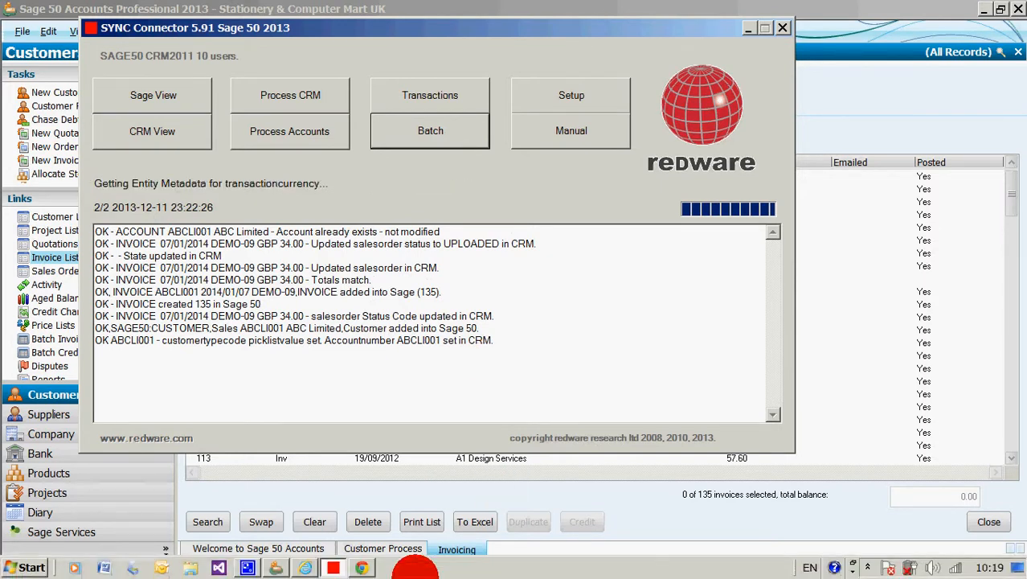
click(308, 564)
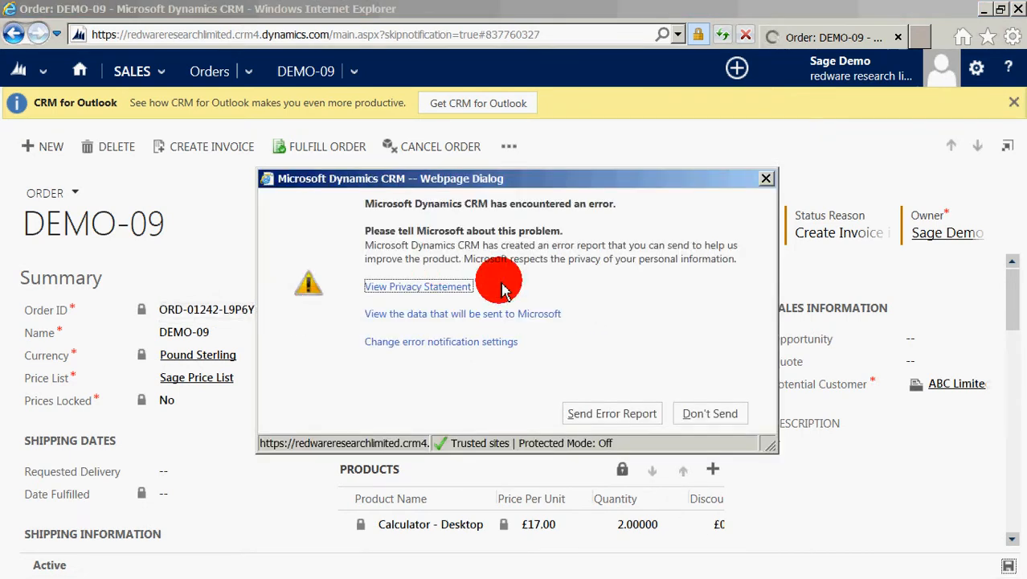
click(728, 413)
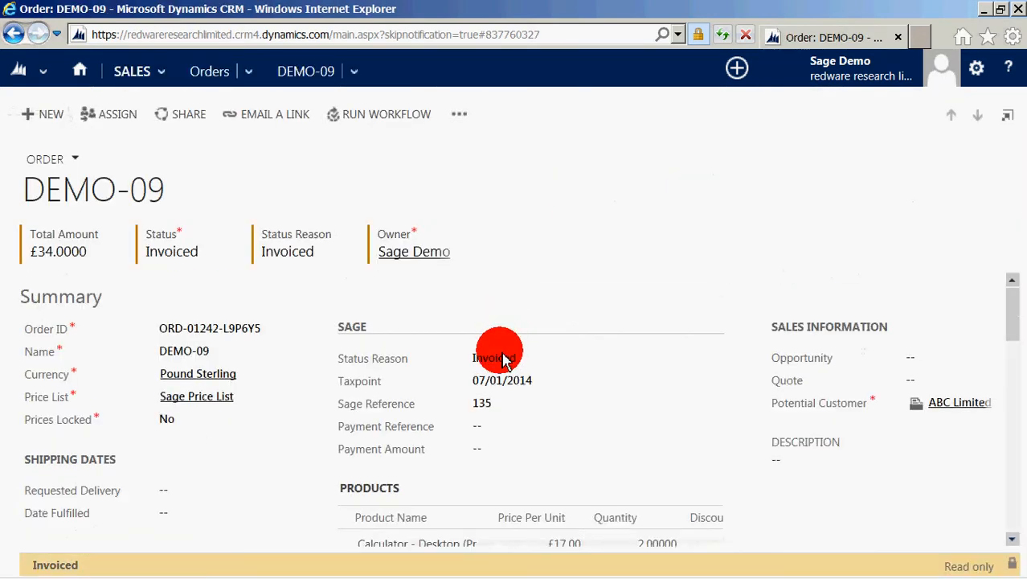
- Examine the reloaded order's status, Taxpoint, Sage Reference, product line and total amounts
scroll(500, 389, down, 2)
scroll(503, 398, up, 2)
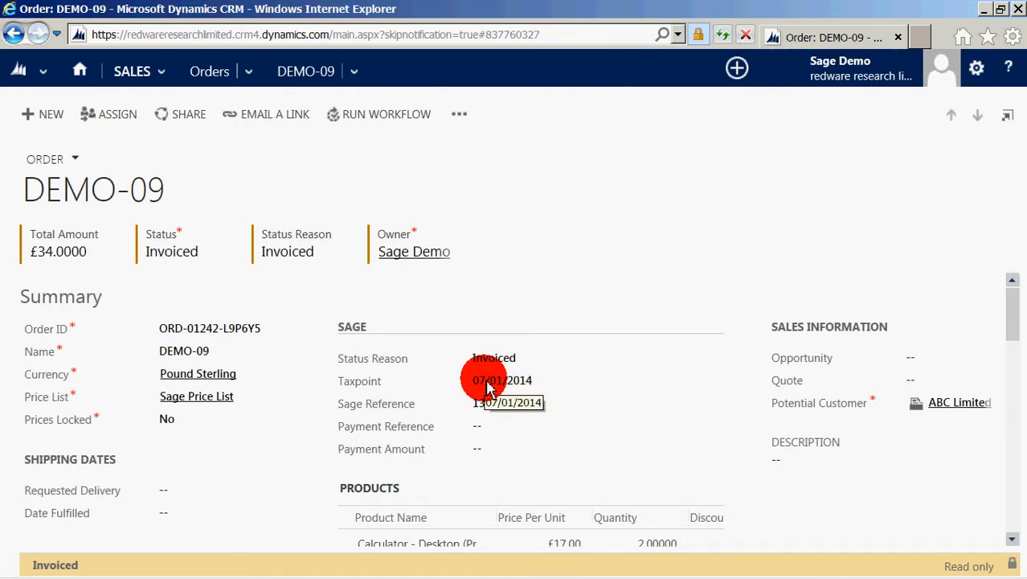
scroll(488, 389, down, 1)
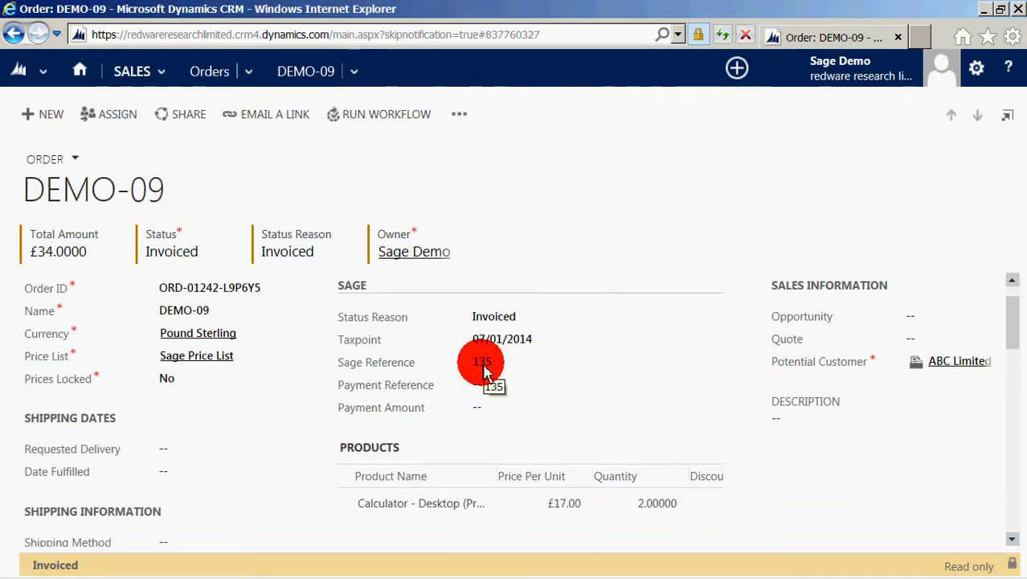
scroll(484, 372, down, 4)
scroll(485, 371, up, 4)
scroll(488, 372, down, 5)
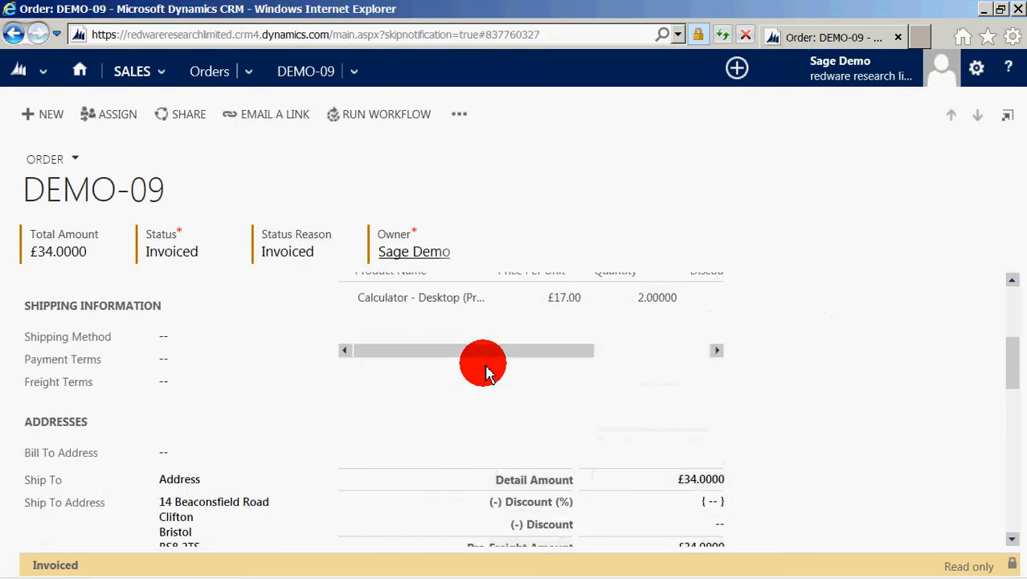
scroll(487, 371, down, 3)
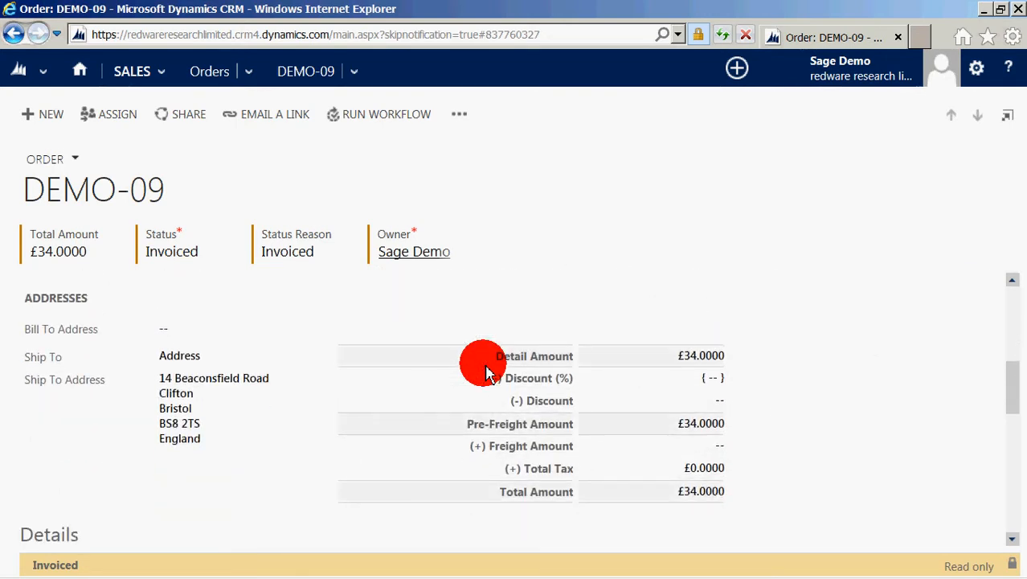
- Open the invoice record linked to the DEMO-09 order
scroll(487, 371, up, 6)
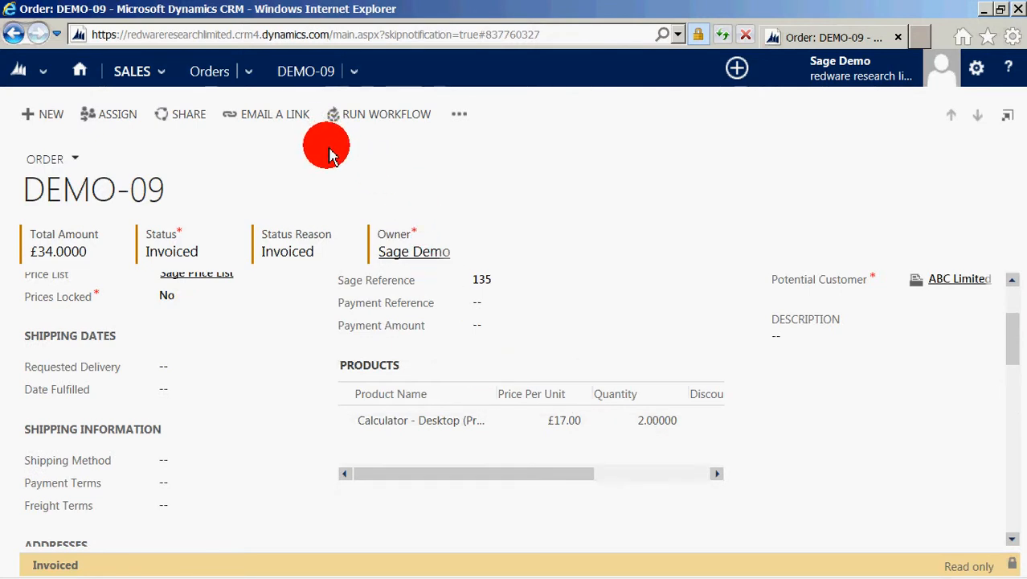
click(361, 64)
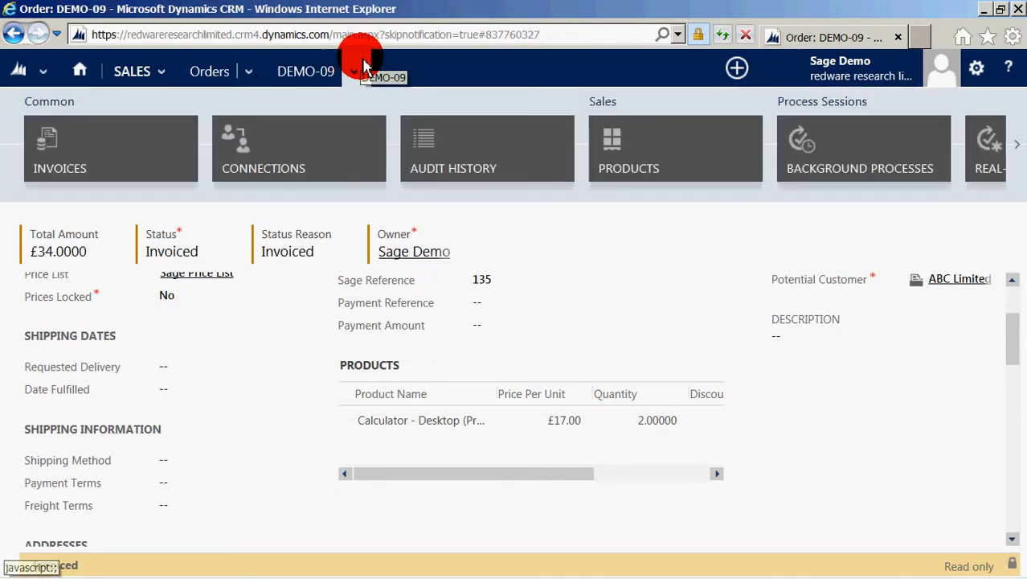
click(138, 159)
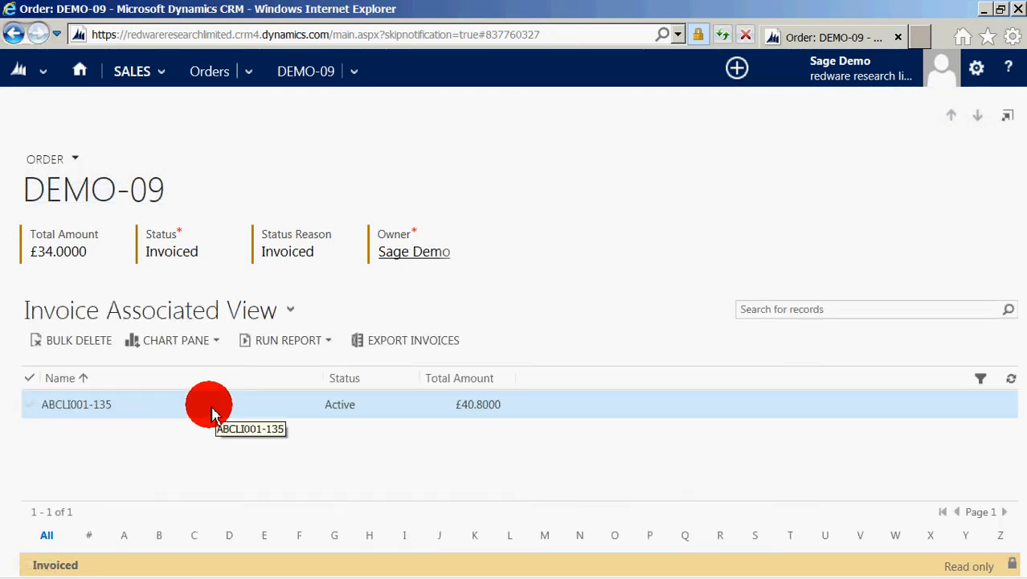
double_click(212, 412)
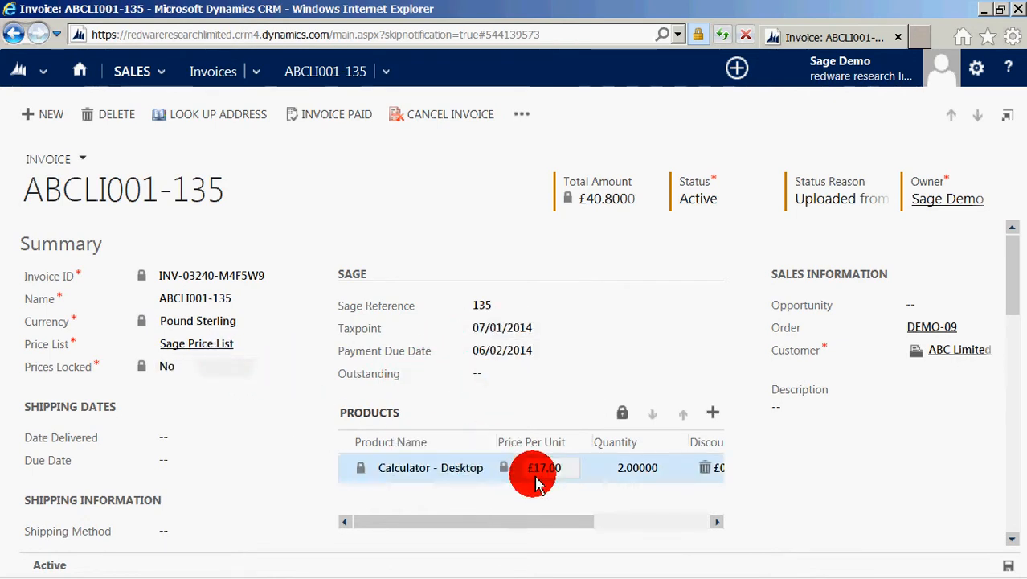
- Check the pricing and tax on the invoice's Calculator - Desktop line, close it, and review the invoice's total amounts
double_click(613, 478)
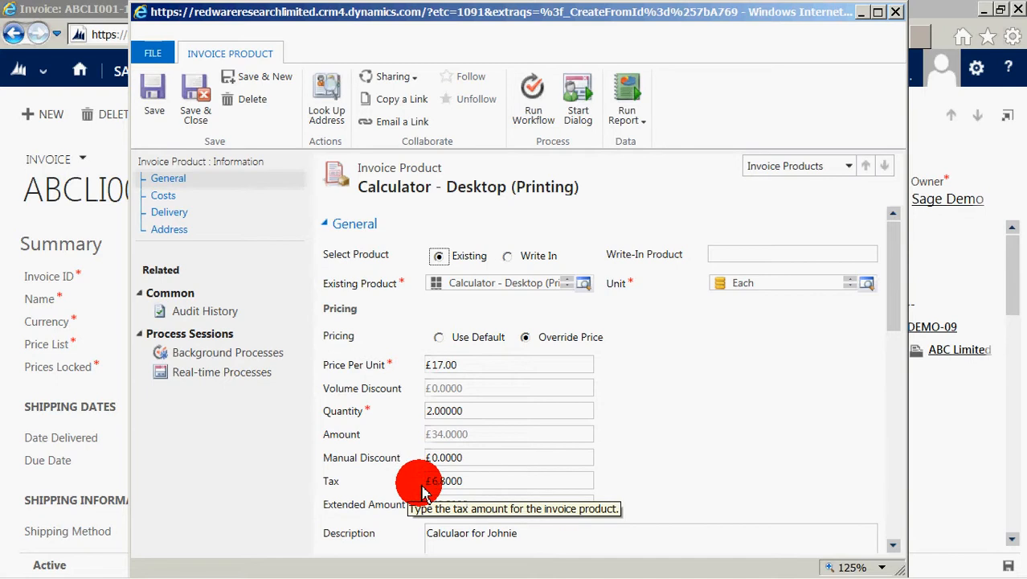
click(904, 14)
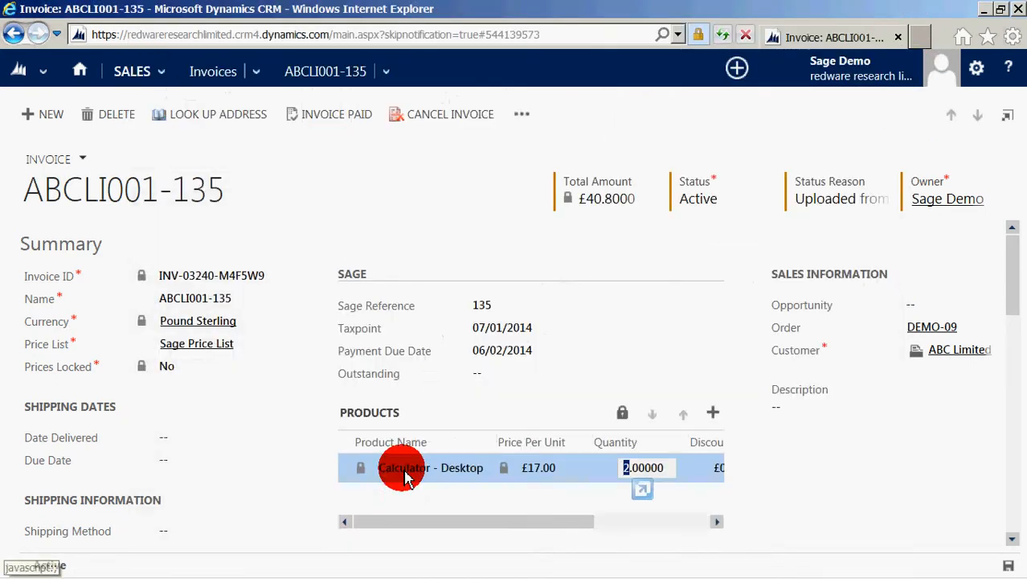
scroll(313, 458, down, 3)
scroll(309, 471, down, 3)
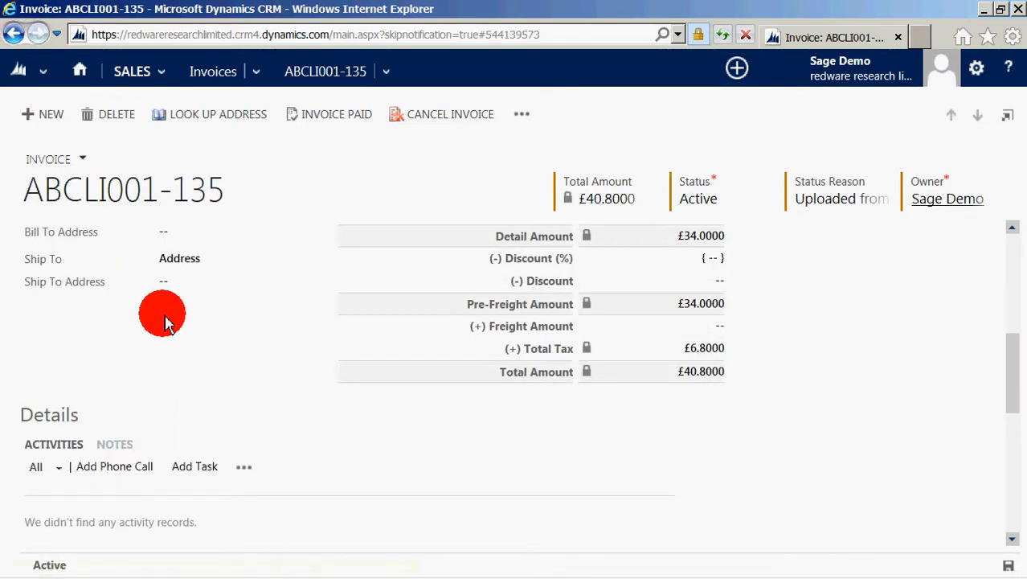
- Open the ABCLI001-135.pdf attachment from the invoice's notes, read through it and close it
click(120, 449)
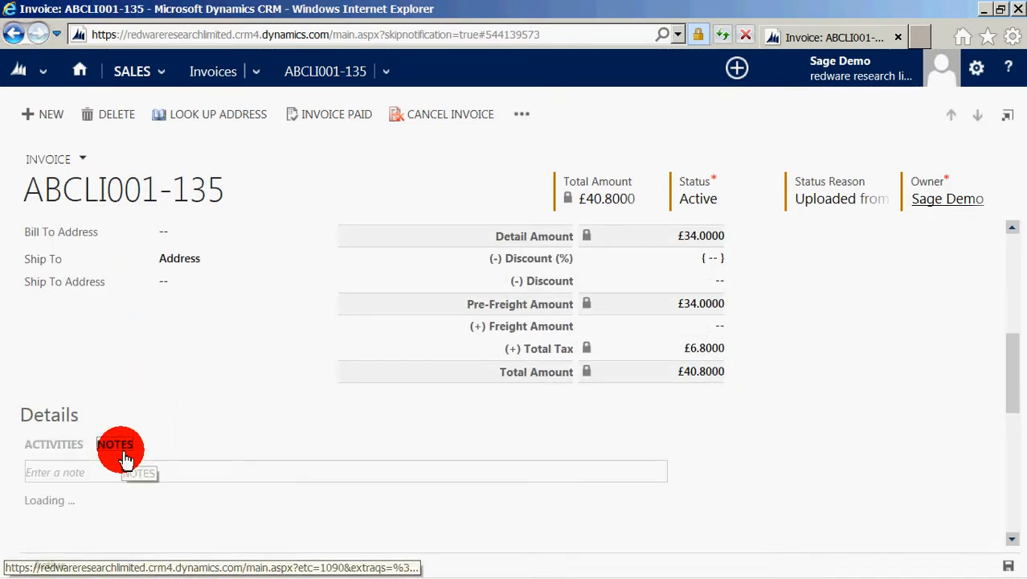
click(103, 536)
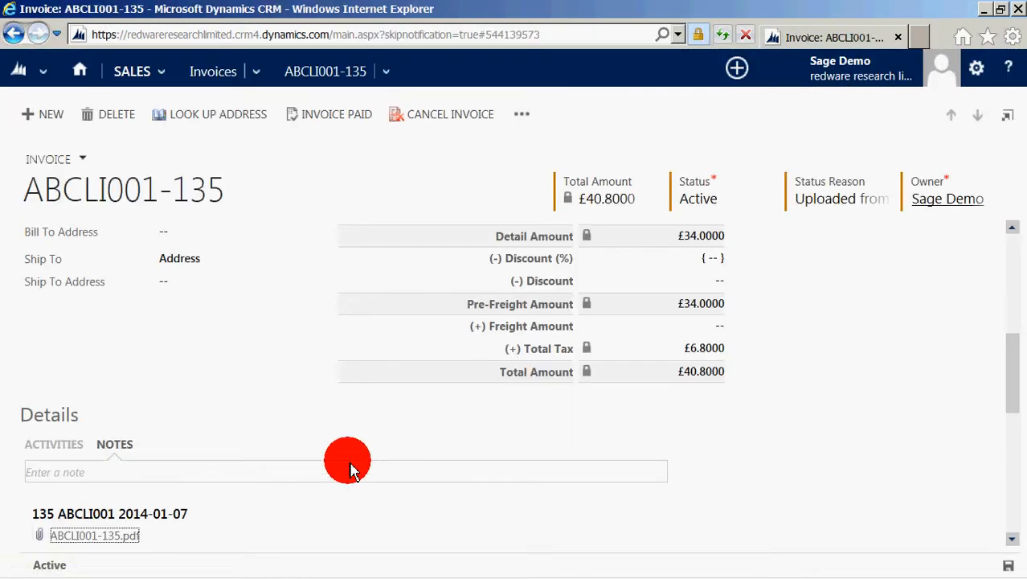
click(128, 537)
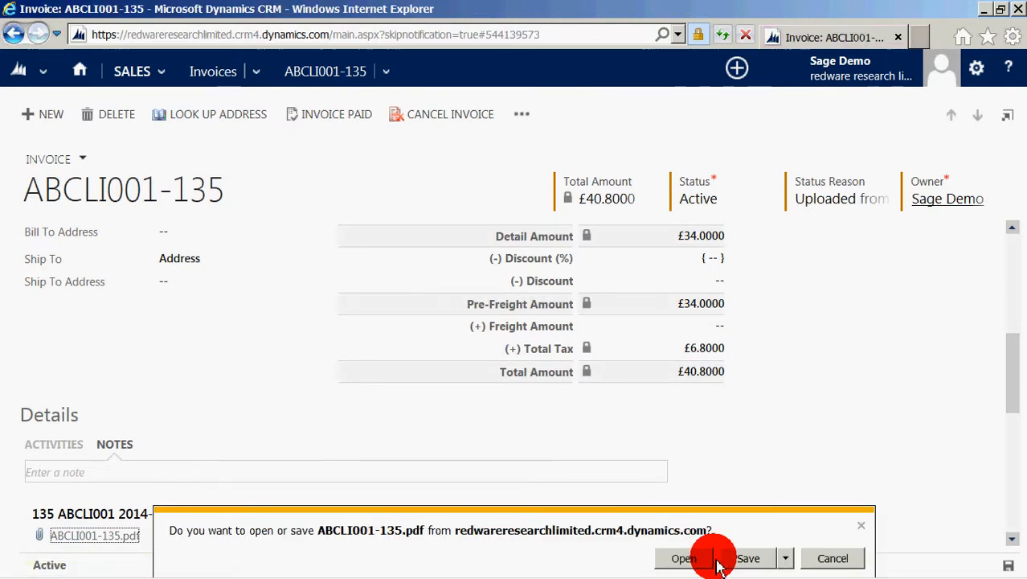
click(711, 558)
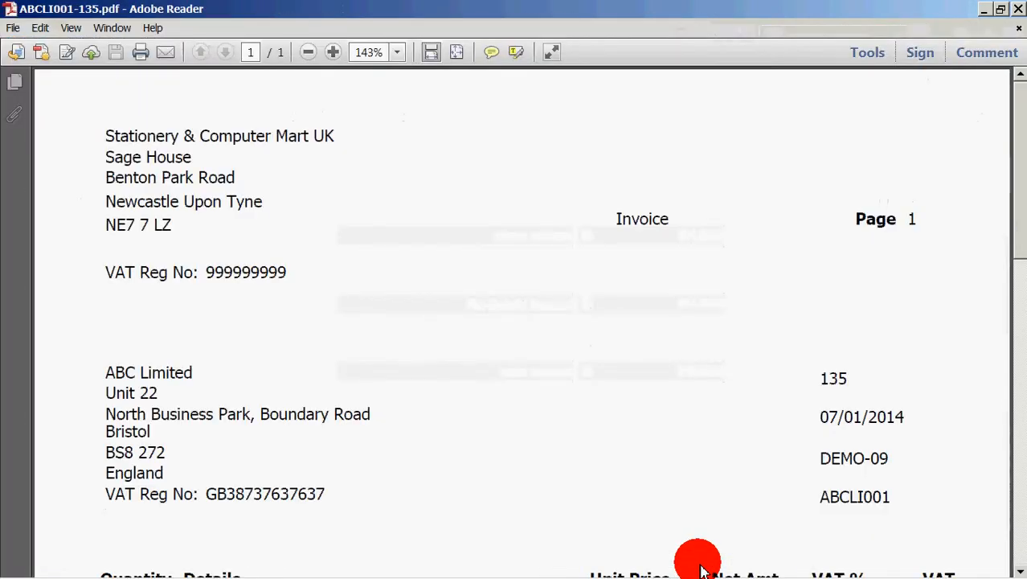
scroll(823, 370, down, 8)
scroll(855, 415, up, 7)
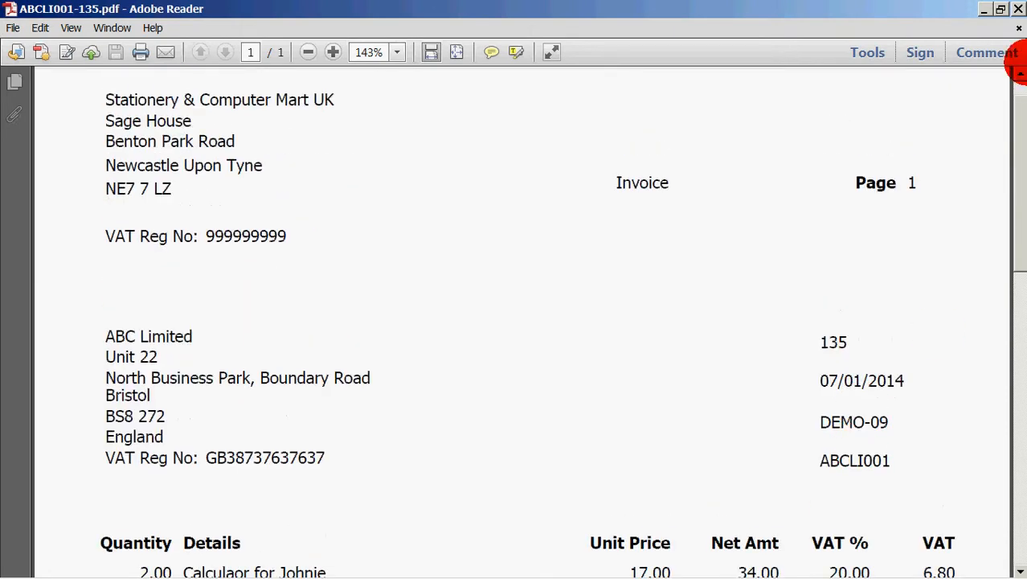
click(1017, 9)
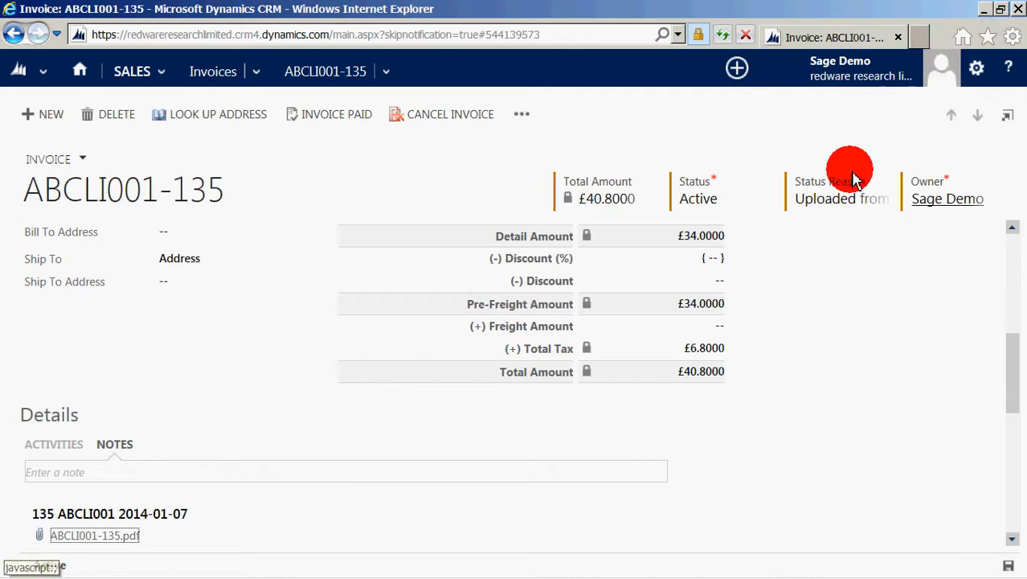
scroll(560, 338, up, 5)
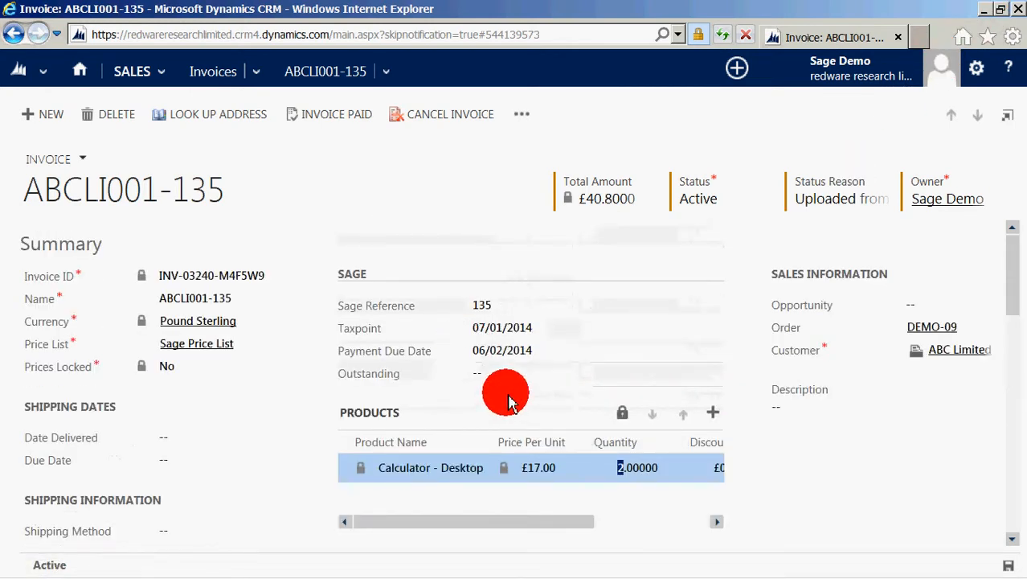
- Switch to Sage 50 Accounts and start a customer receipt for the Bank Current Account
mouse_move(559, 576)
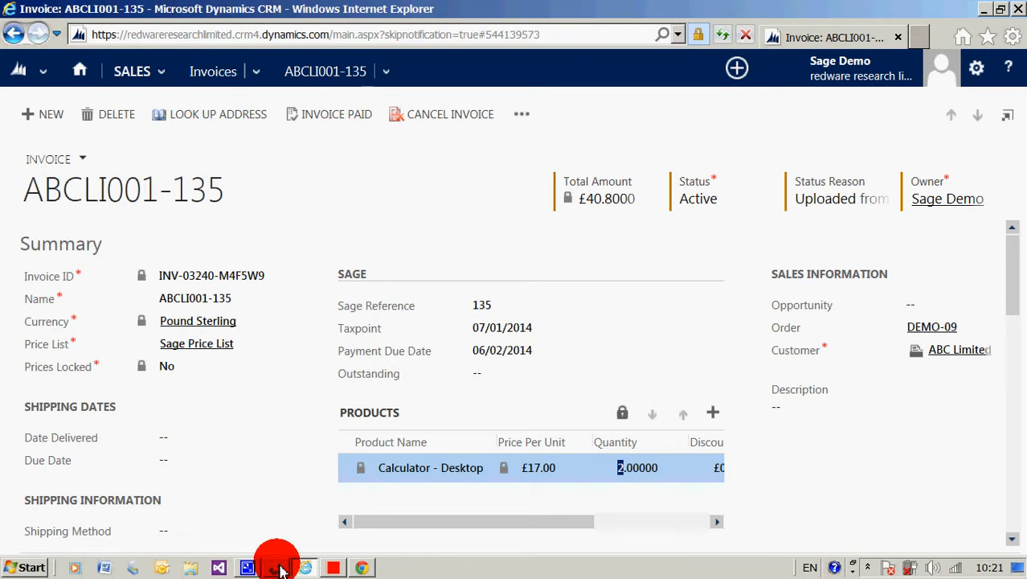
click(277, 568)
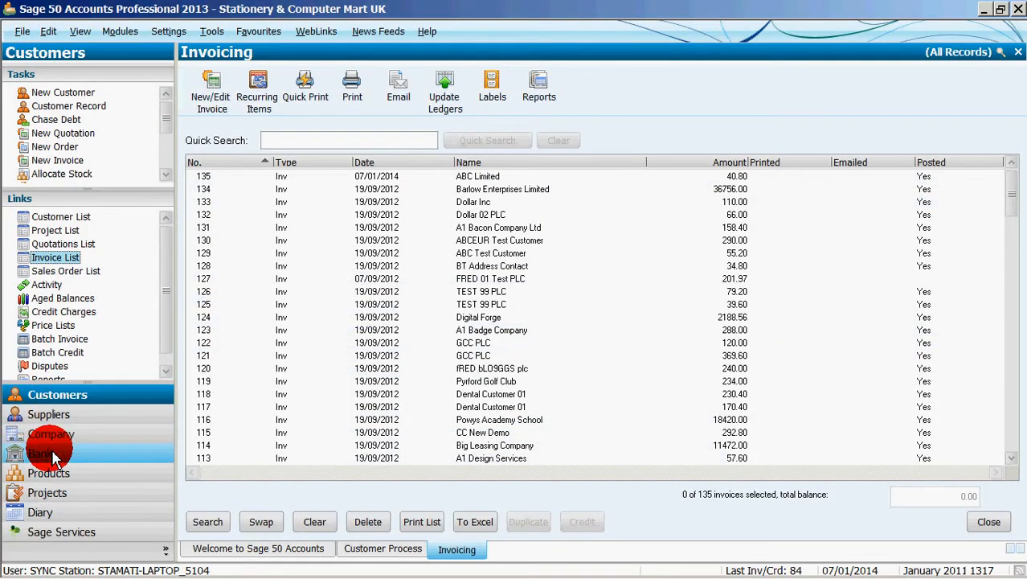
click(52, 456)
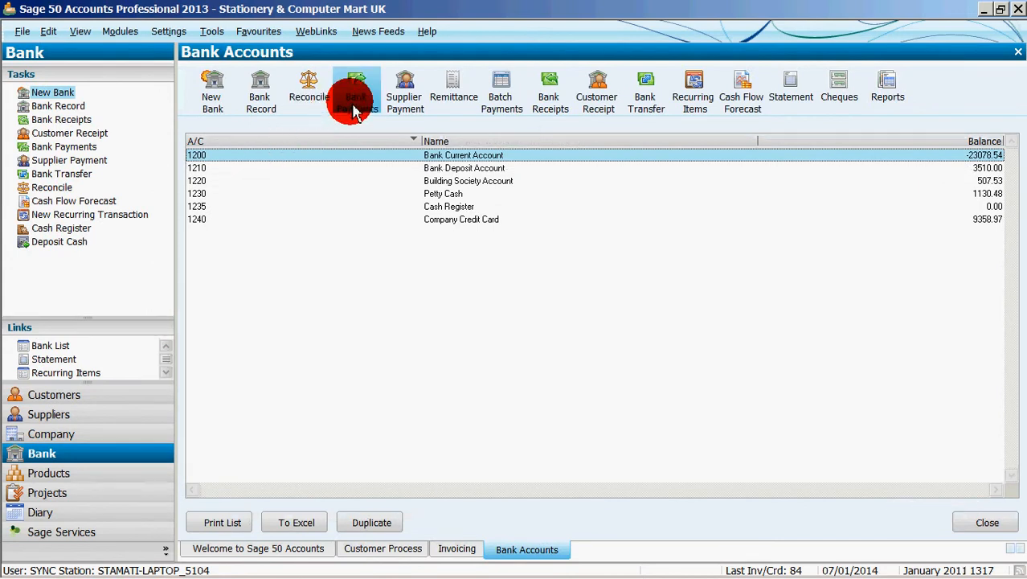
click(597, 86)
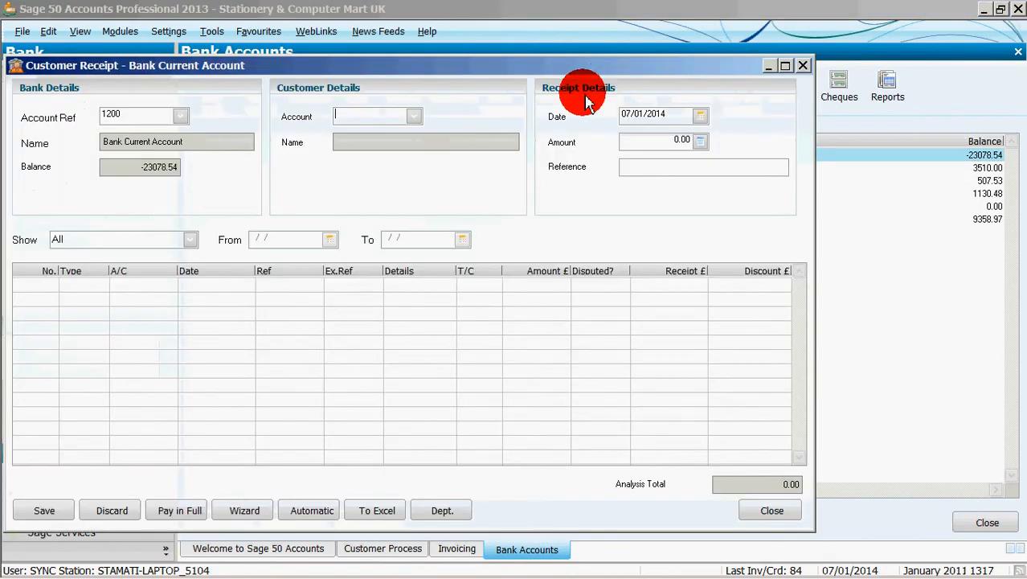
- Record a receipt of 40.80 from ABC Limited (ABCLI001) against invoice 135, save it and close the receipt form
text(ABCEURTE)
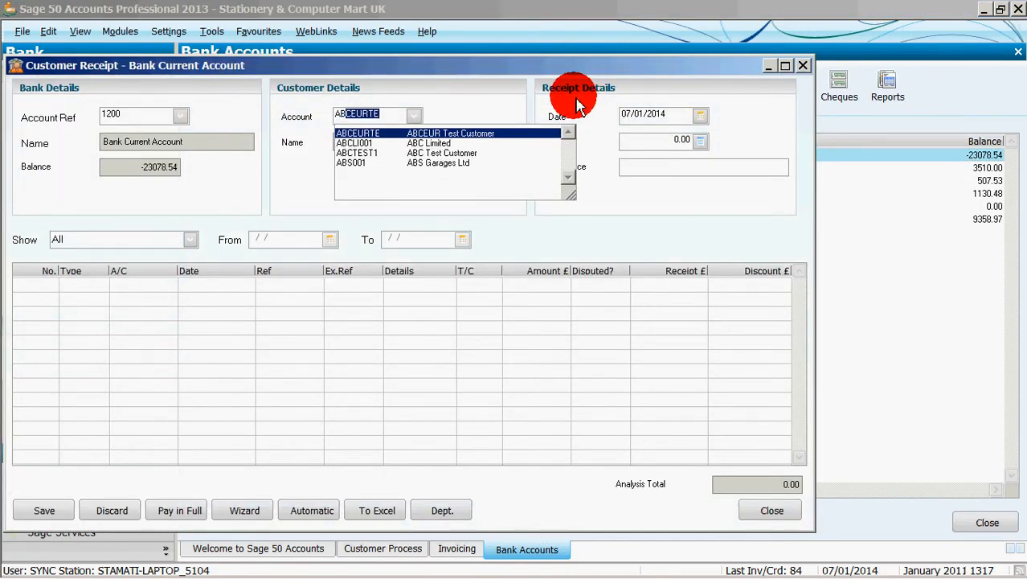
click(515, 144)
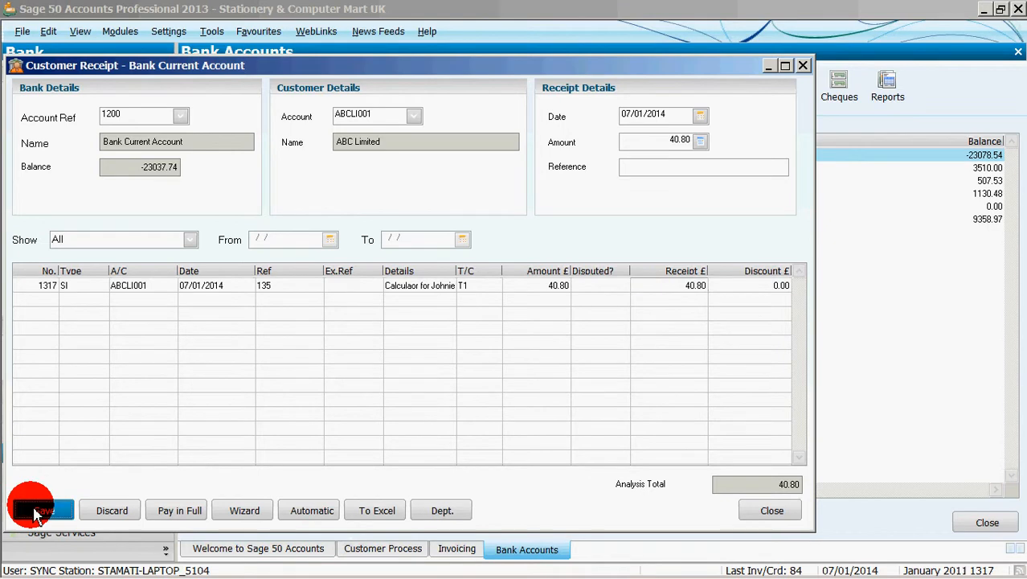
click(36, 508)
click(371, 327)
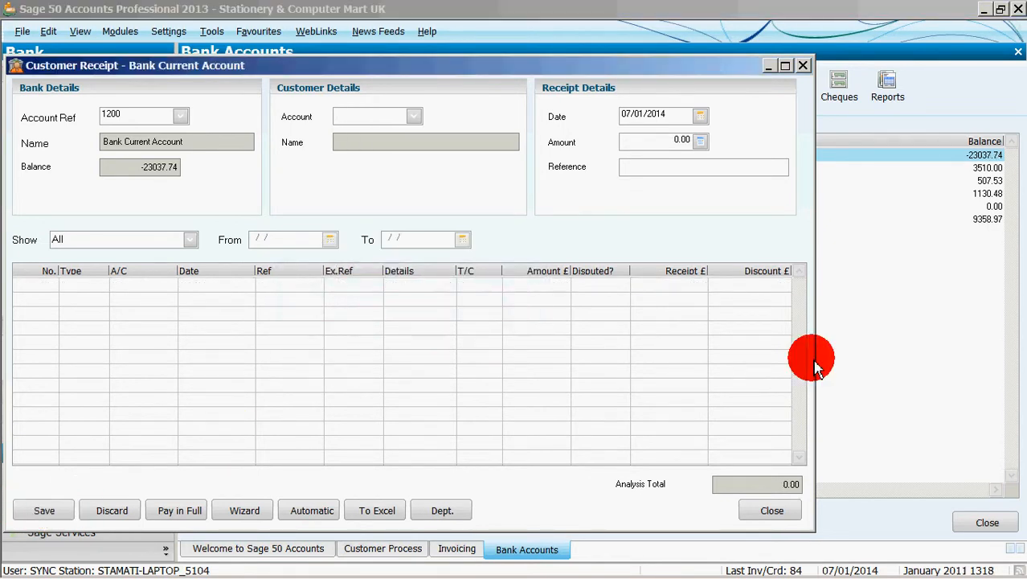
click(773, 509)
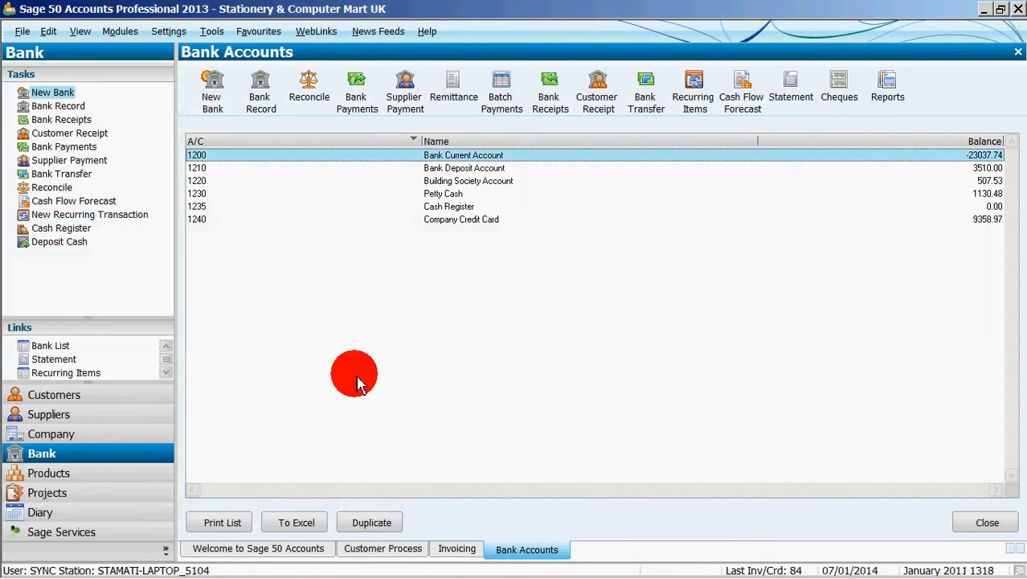
- Switch to SYNC Connector and run the batch process to send the customer payment to CRM
mouse_move(608, 575)
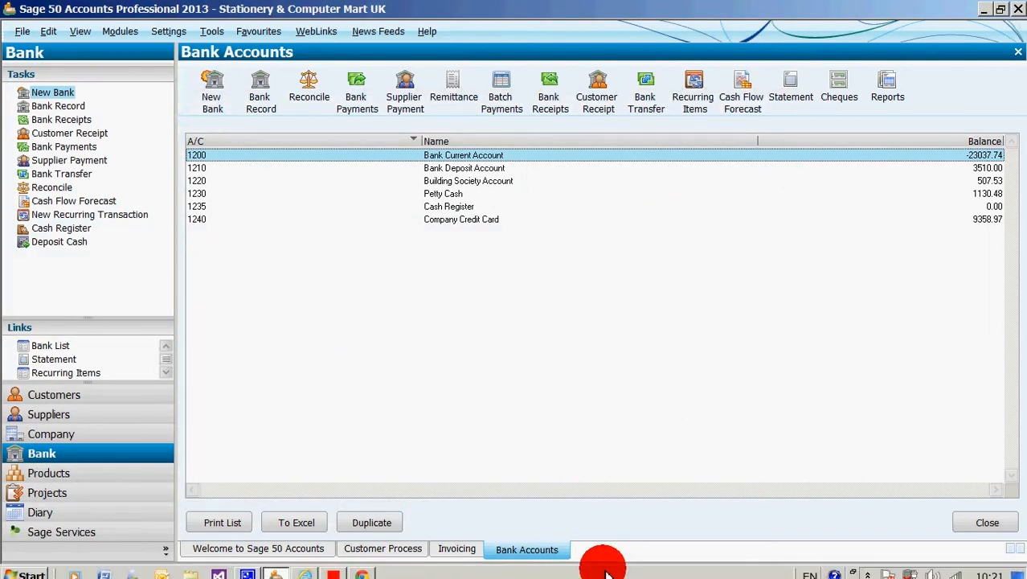
click(357, 568)
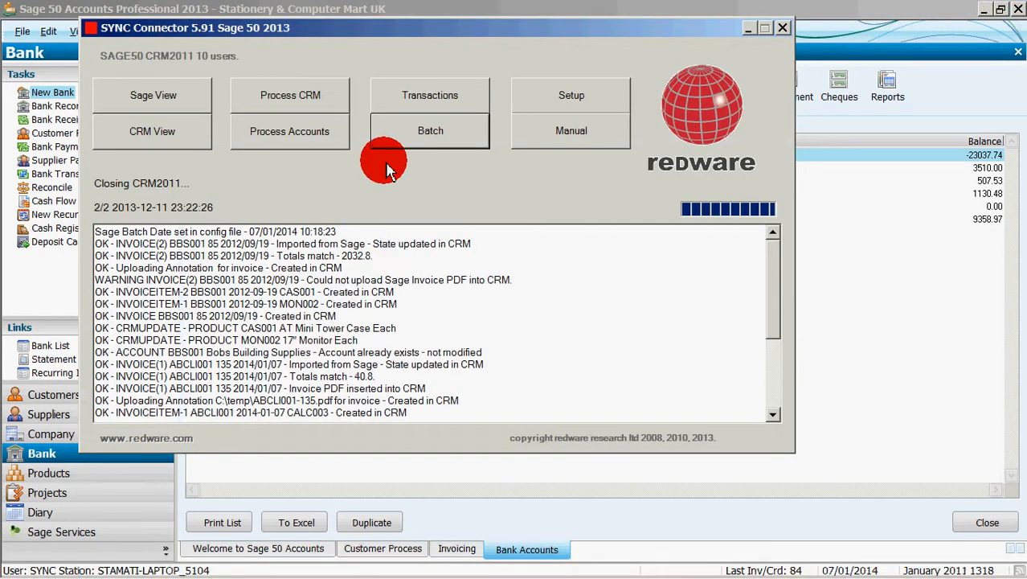
click(404, 135)
click(502, 356)
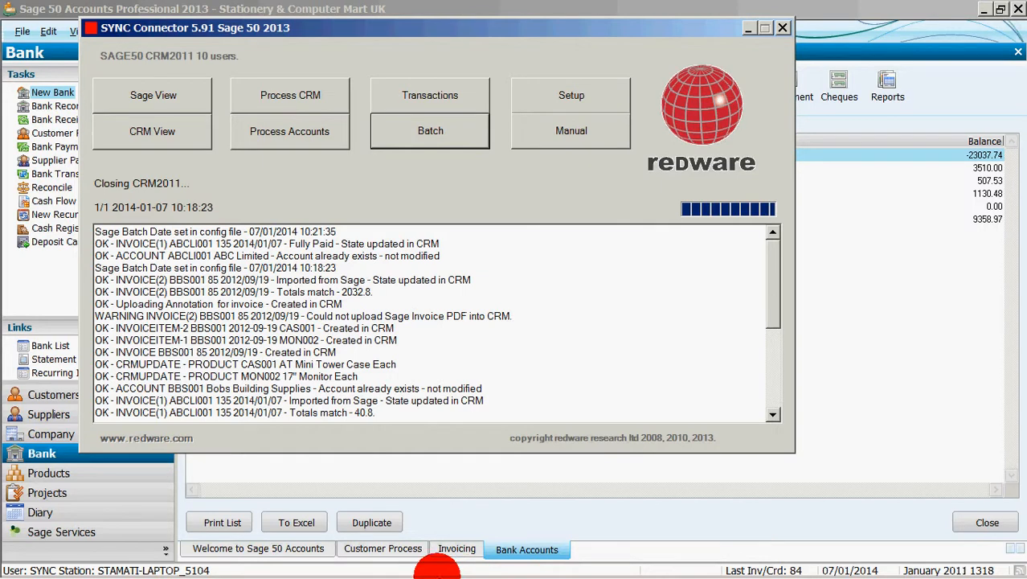
- Switch to the ABCLI001-135 invoice in Dynamics CRM, reload it and decline to send the error report
mouse_move(394, 573)
click(304, 567)
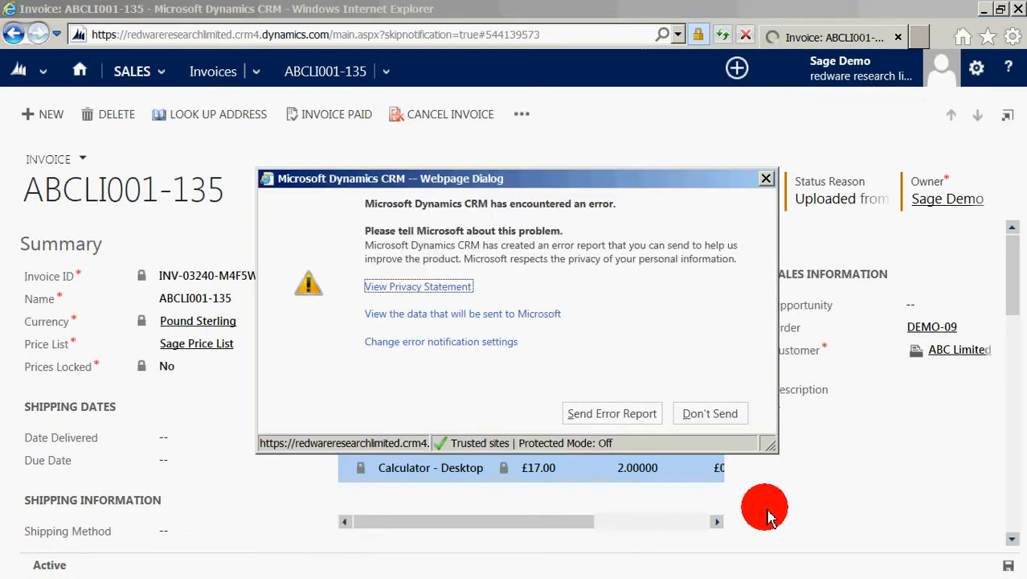
click(697, 417)
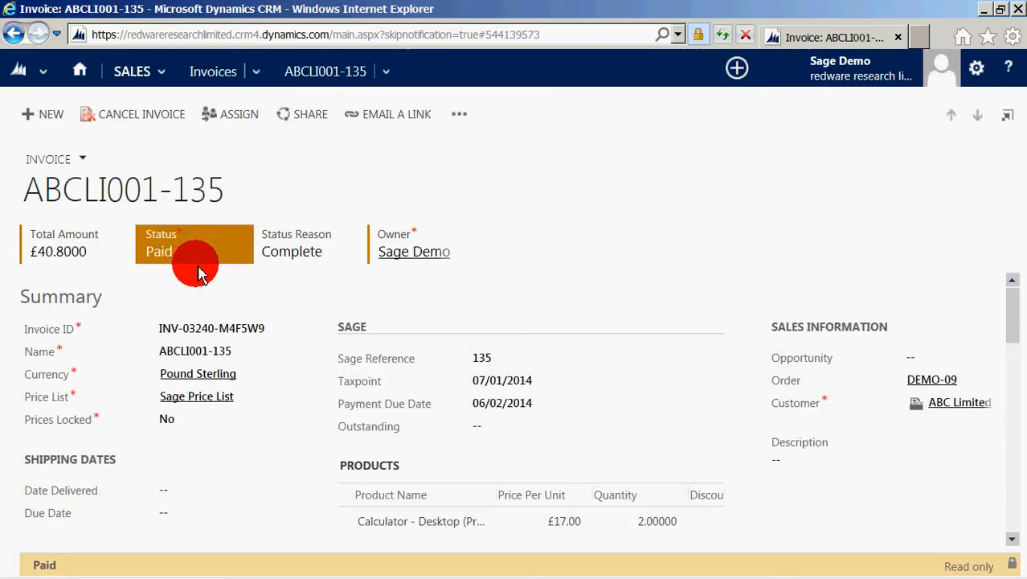
- Examine the reloaded invoice's Status, Status Reason, Sage details and product line
scroll(394, 417, down, 2)
scroll(410, 414, up, 2)
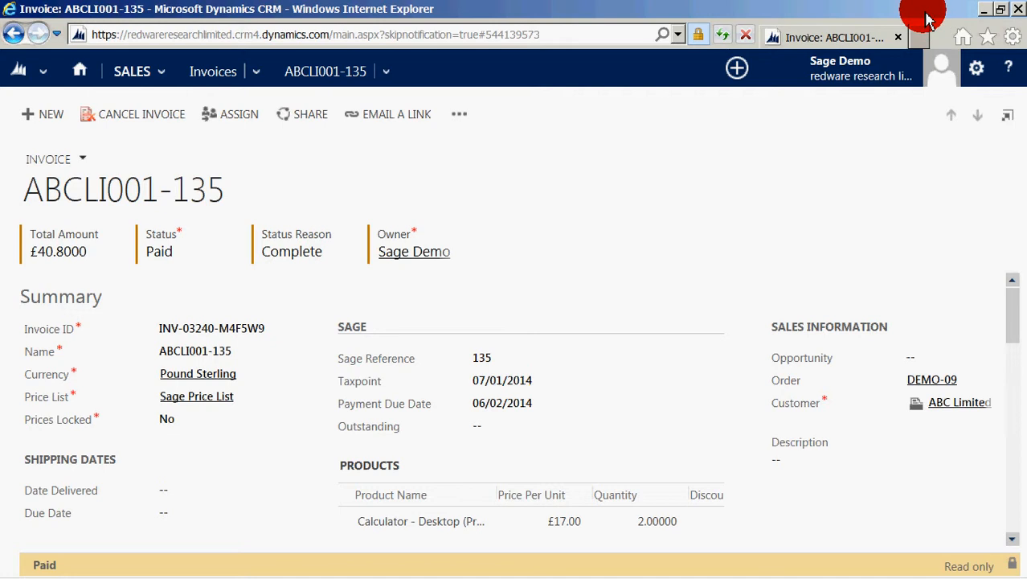
scroll(770, 298, down, 5)
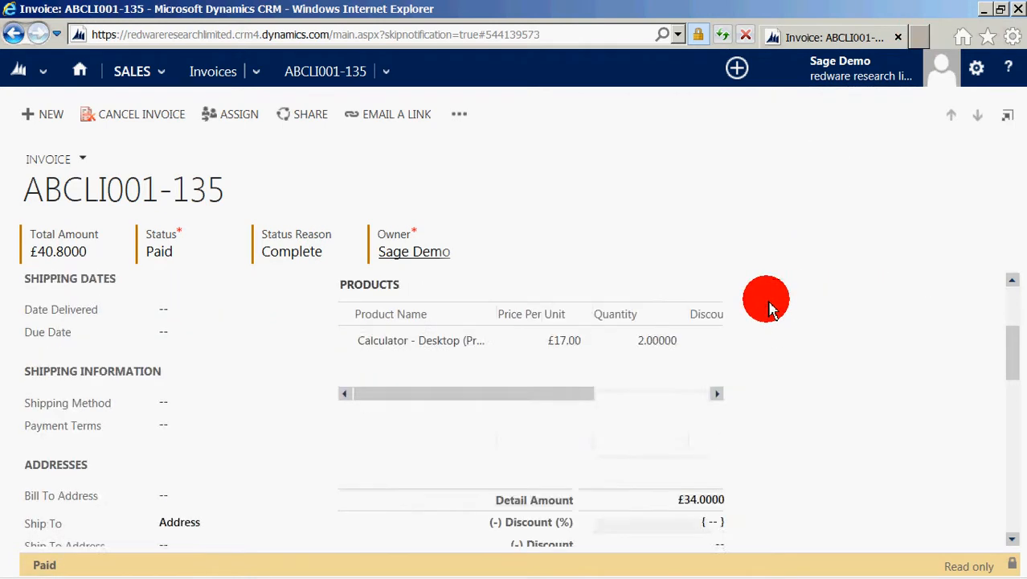
- Minimise the Dynamics CRM, SYNC Connector and Sage 50 windows to show the desktop
click(987, 11)
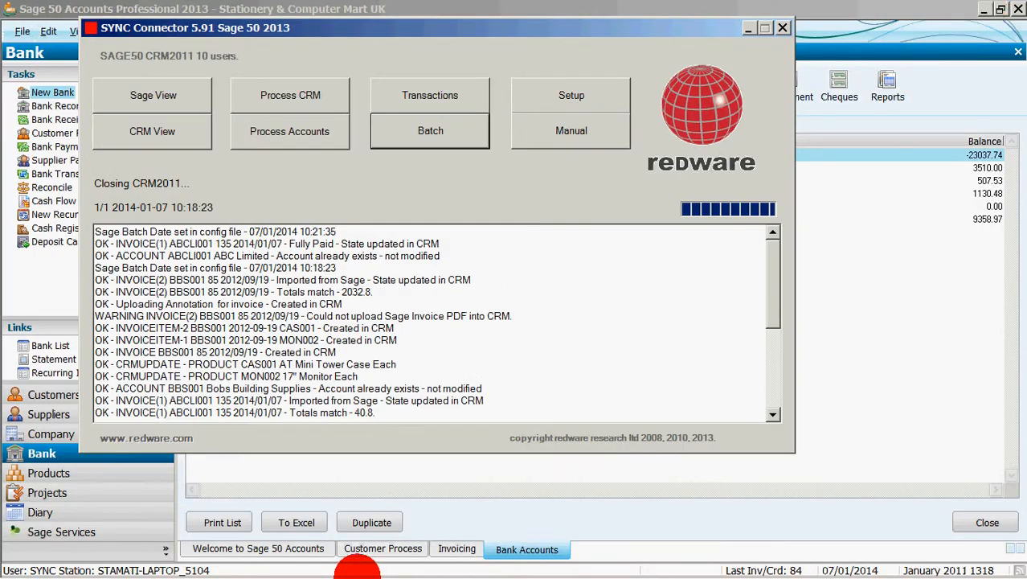
click(749, 29)
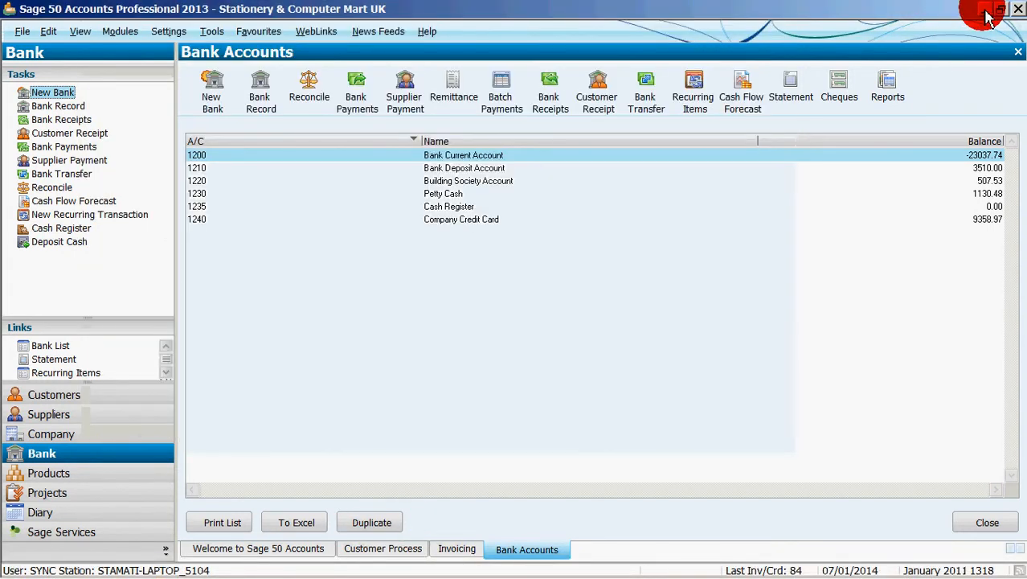
click(987, 14)
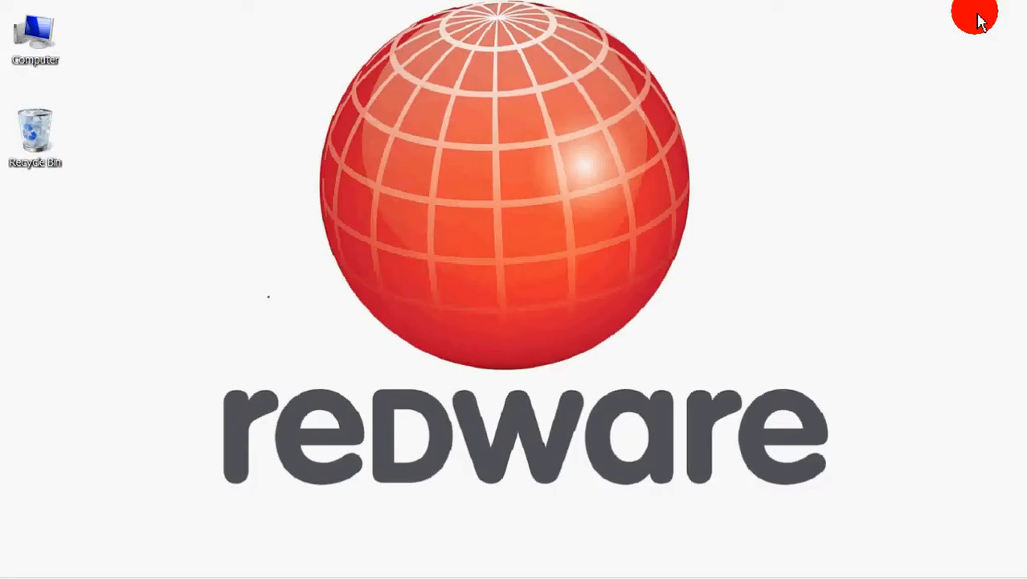